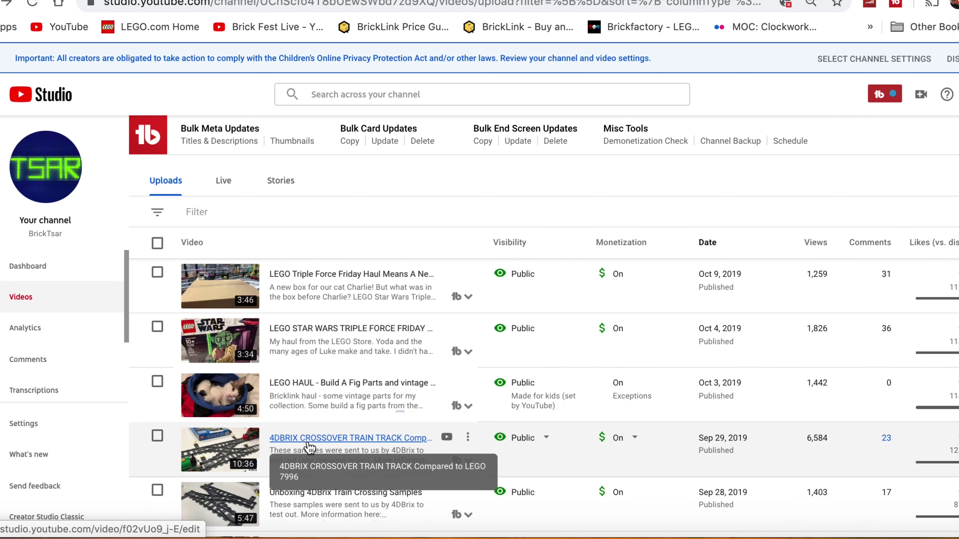
Step: Go to the following page of uploads and examine visibility and made-for-kids labels on the September and August 2019 videos
scroll(308, 441, down, 6)
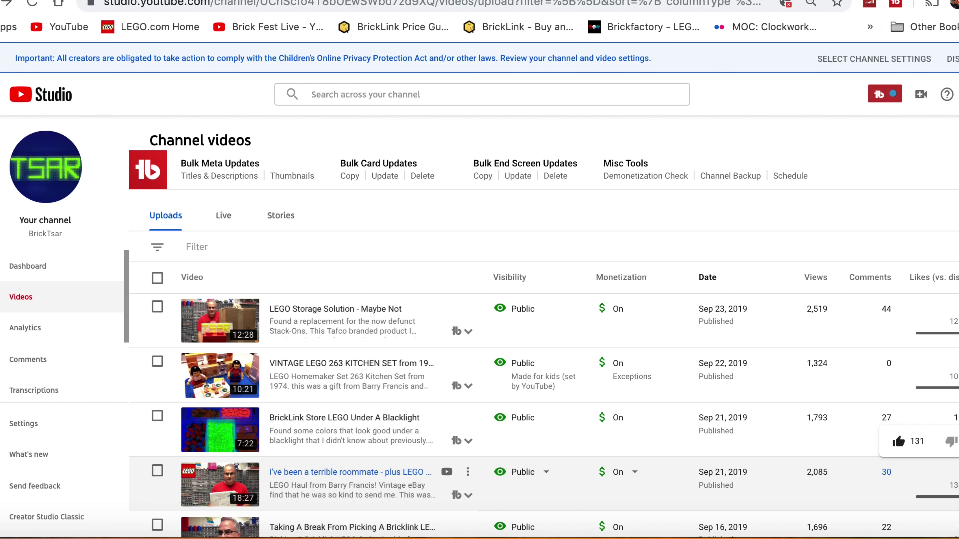
scroll(543, 396, down, 2)
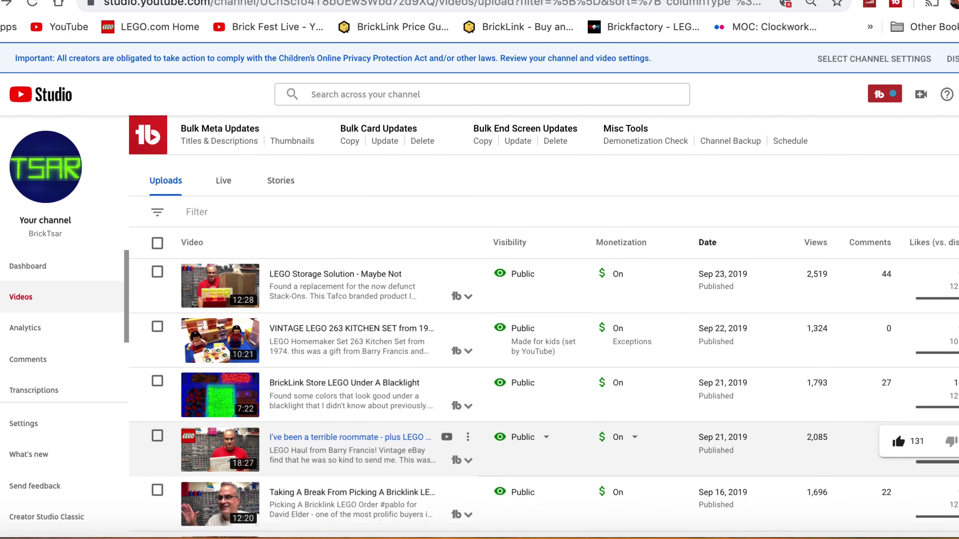
scroll(544, 396, up, 1)
scroll(543, 396, up, 1)
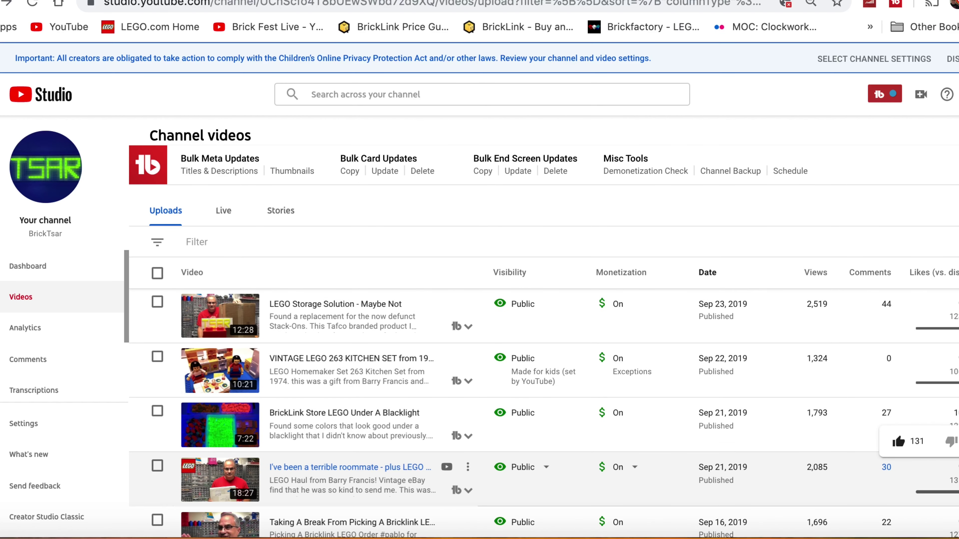
scroll(456, 382, down, 5)
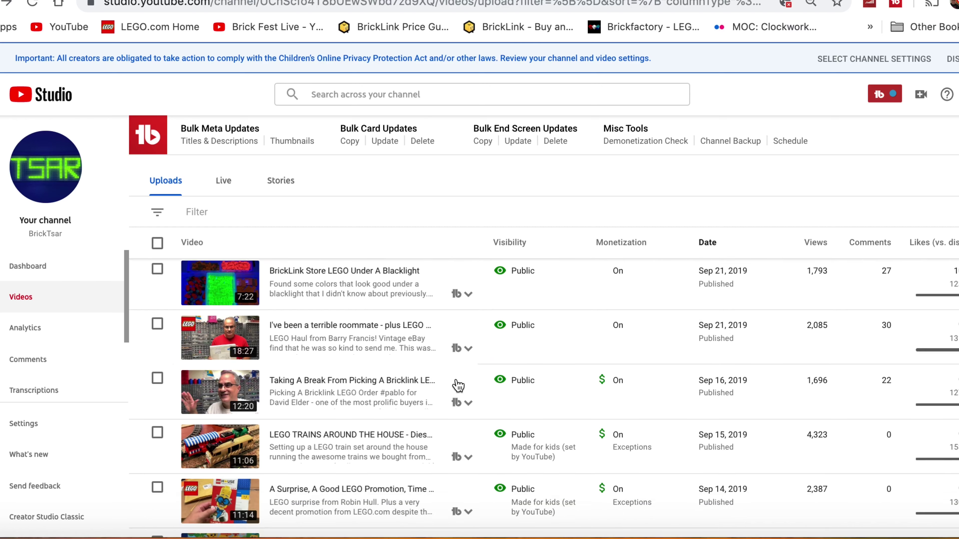
scroll(454, 395, down, 2)
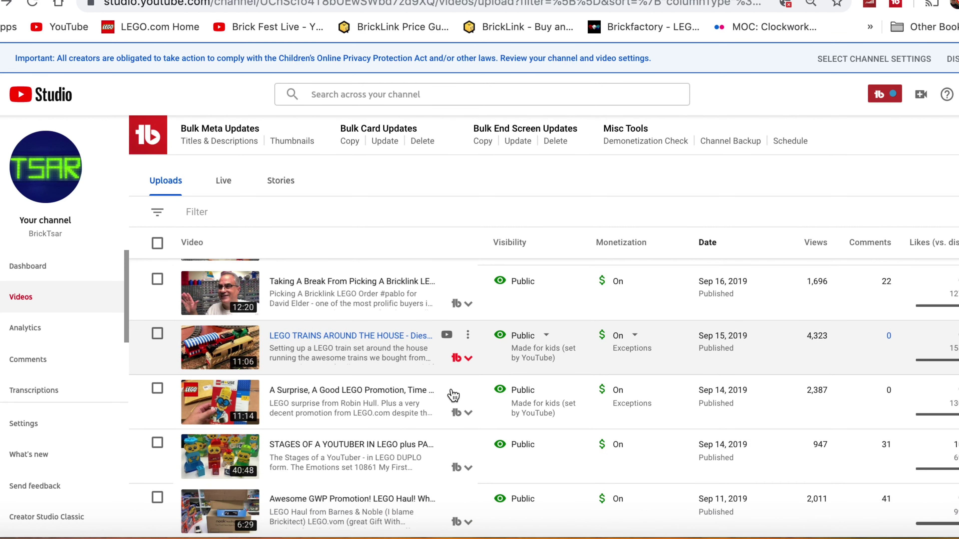
scroll(455, 396, down, 2)
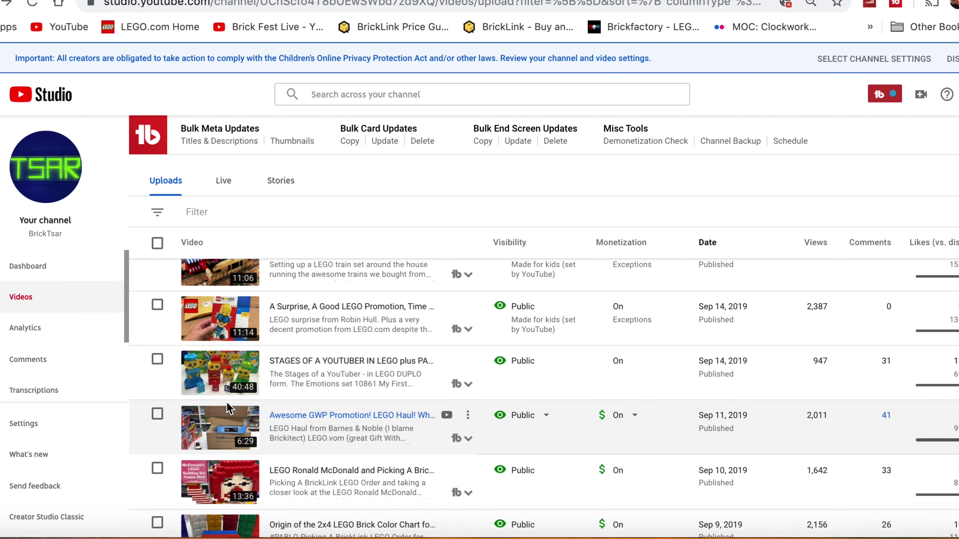
scroll(378, 504, down, 10)
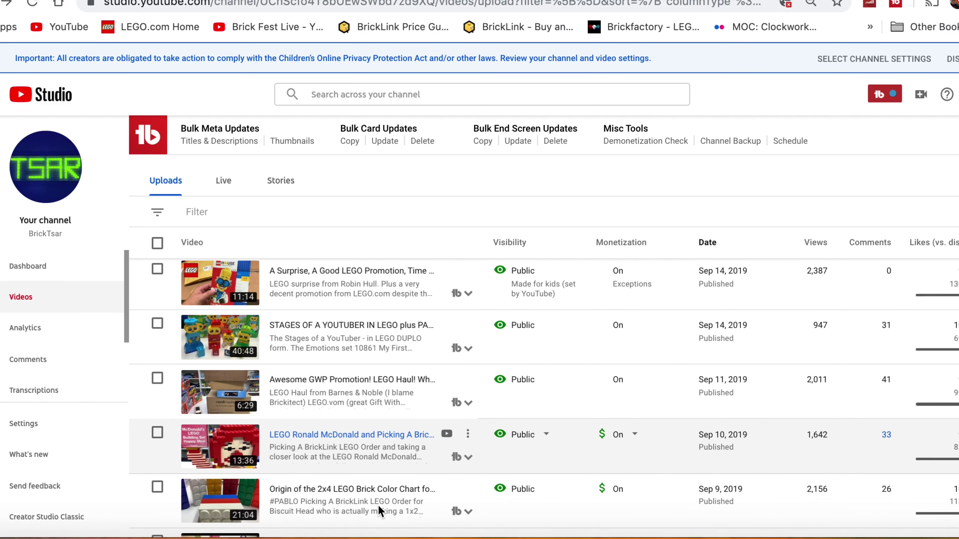
scroll(379, 512, down, 9)
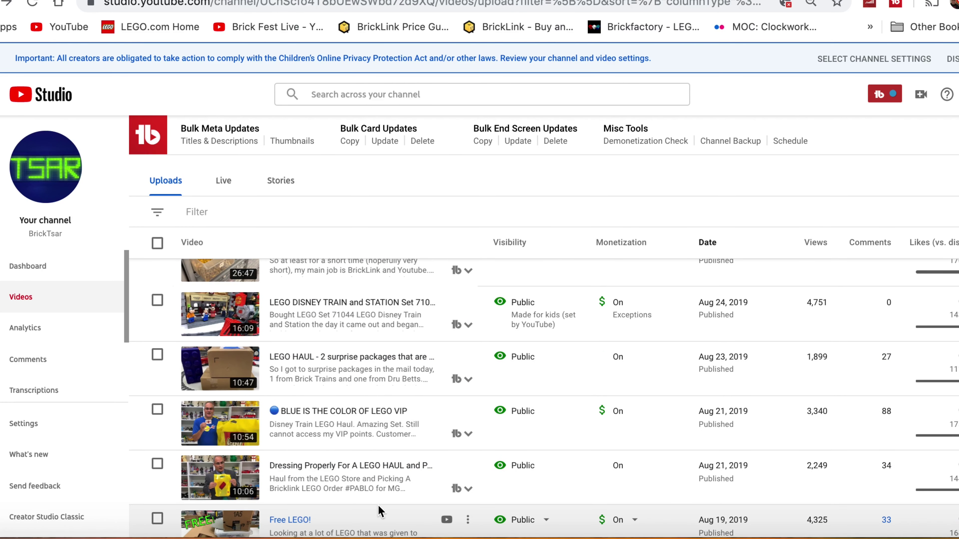
scroll(377, 504, down, 5)
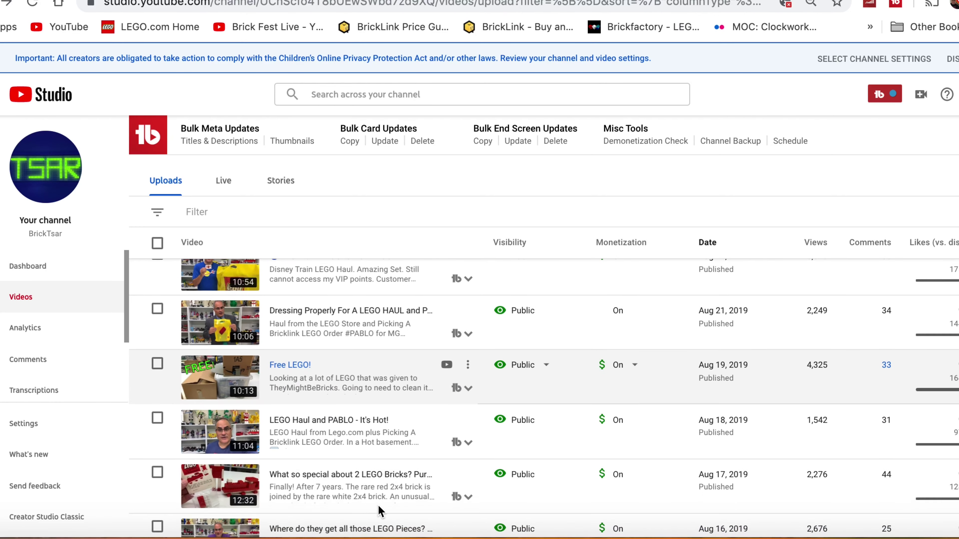
scroll(378, 504, down, 4)
Step: Sort the channel's uploaded videos by views, highest first
scroll(377, 504, up, 12)
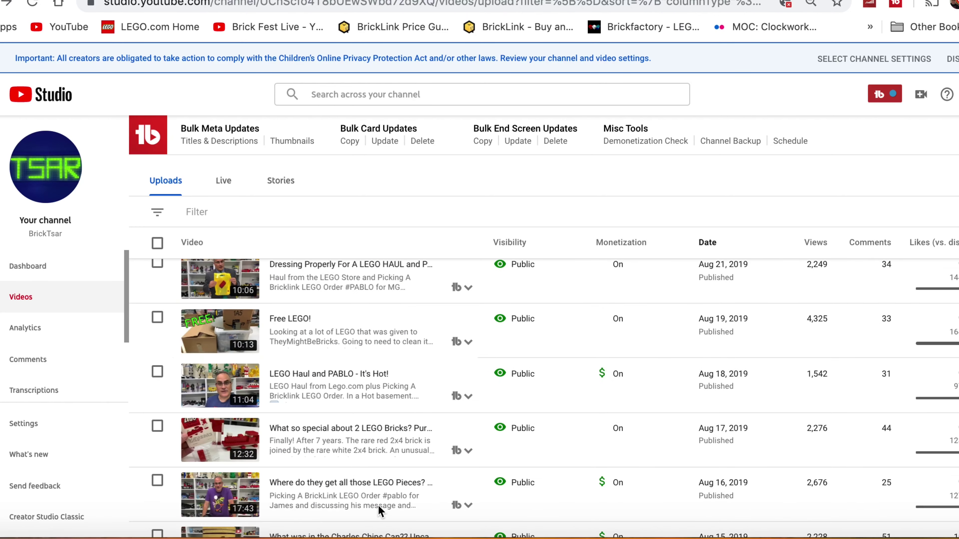
scroll(378, 504, up, 15)
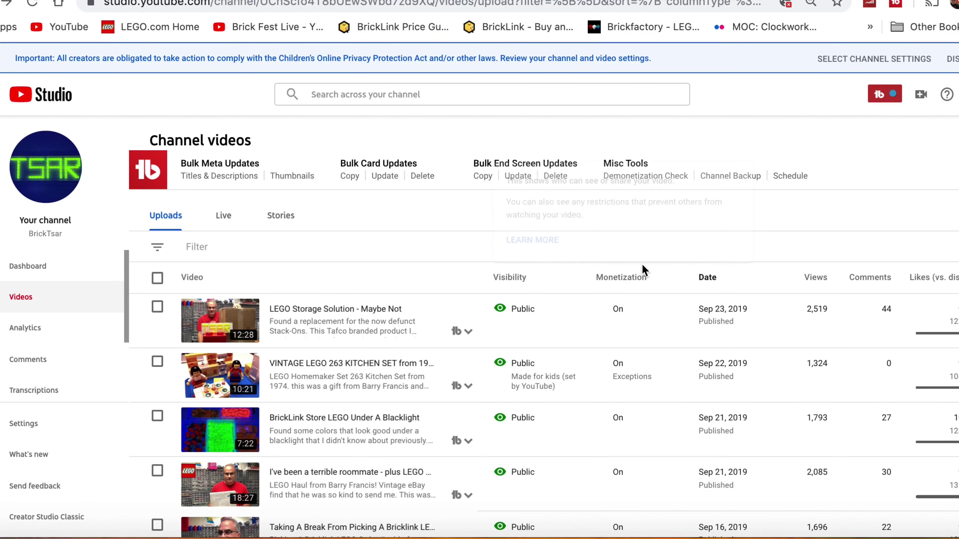
click(814, 280)
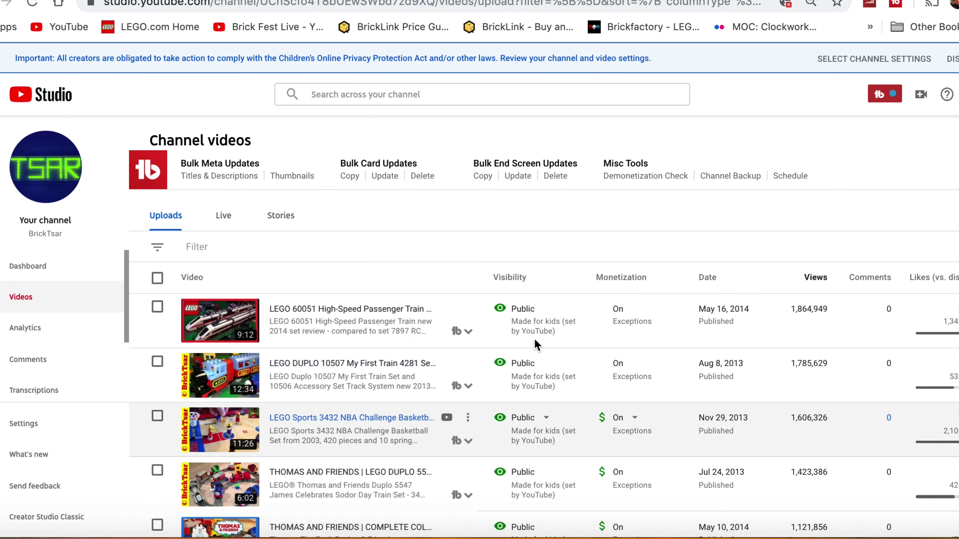
Step: Examine which of the channel's most-viewed videos, down to the LEGO Jurassic World haul, are labelled made for kids by YouTube
scroll(540, 331, down, 1)
scroll(540, 332, down, 3)
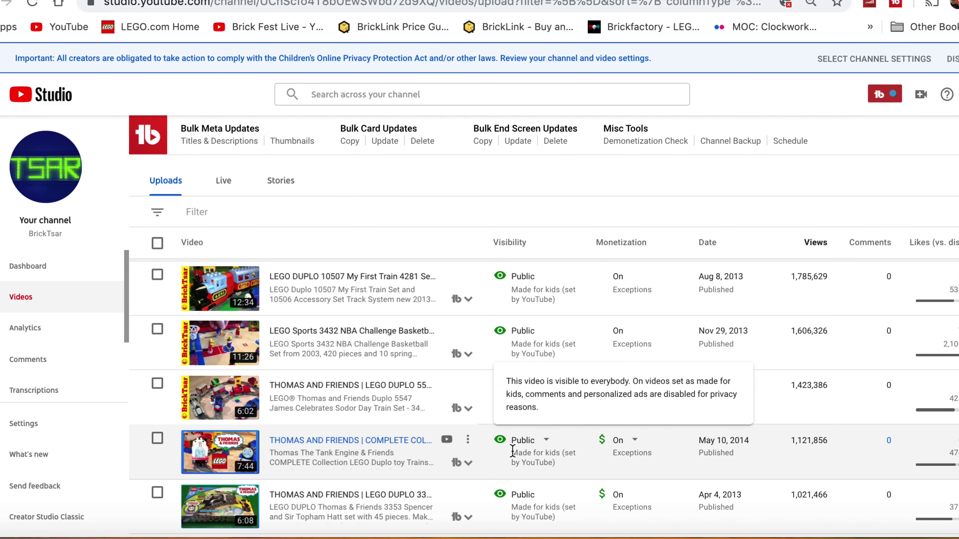
scroll(520, 446, down, 4)
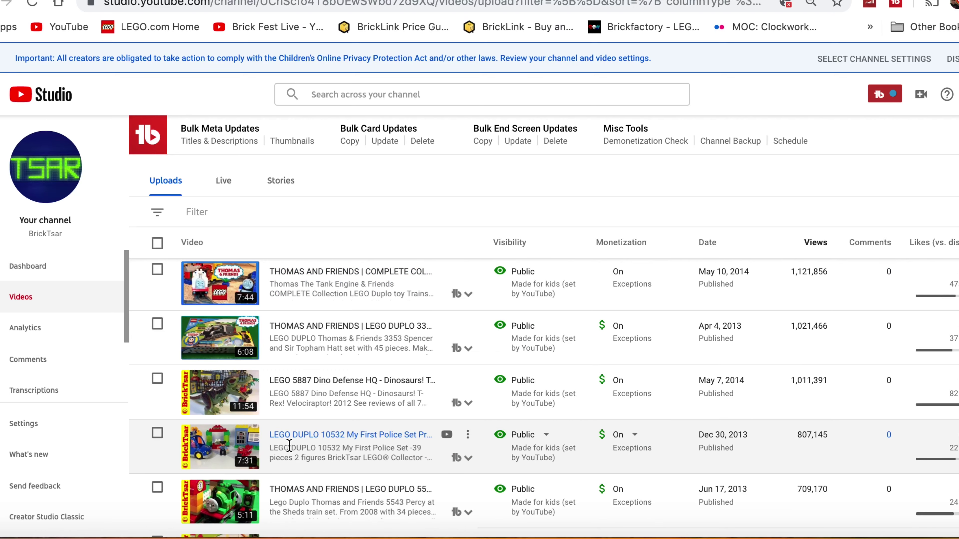
scroll(289, 445, down, 5)
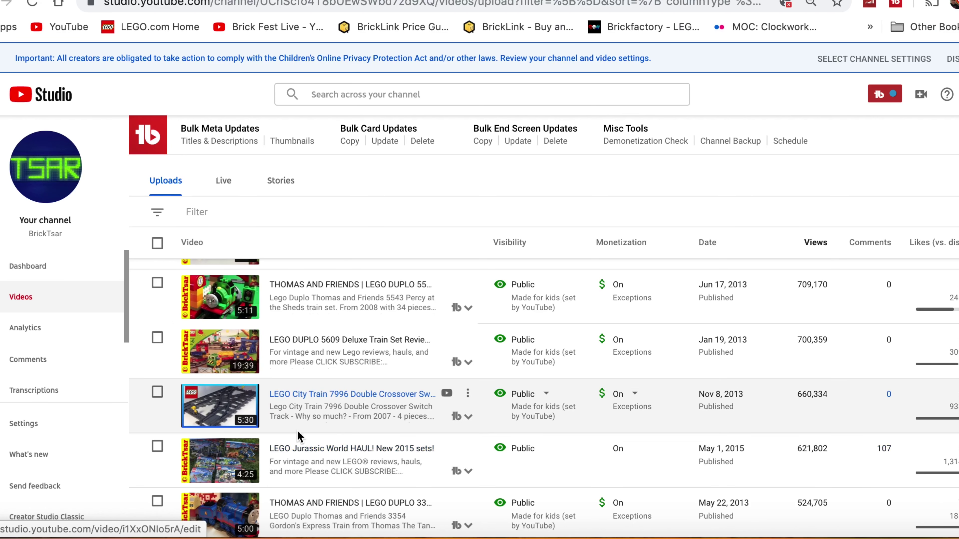
scroll(298, 430, down, 1)
scroll(297, 430, up, 3)
scroll(298, 430, up, 1)
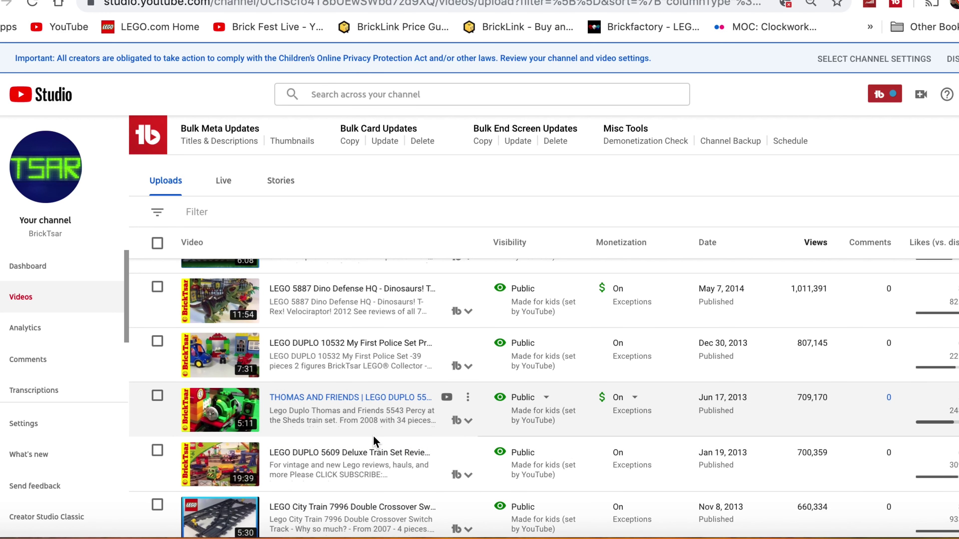
scroll(373, 435, up, 3)
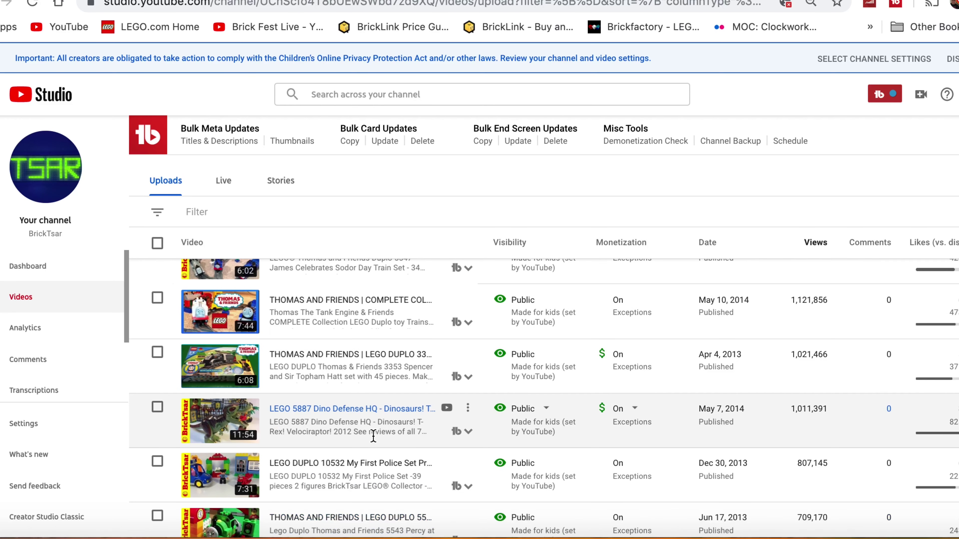
scroll(373, 435, up, 1)
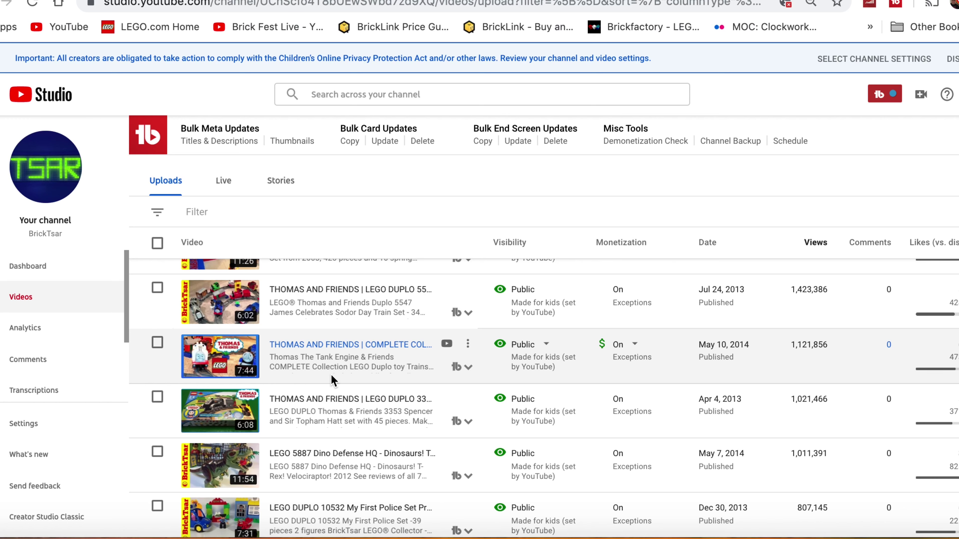
scroll(331, 375, up, 2)
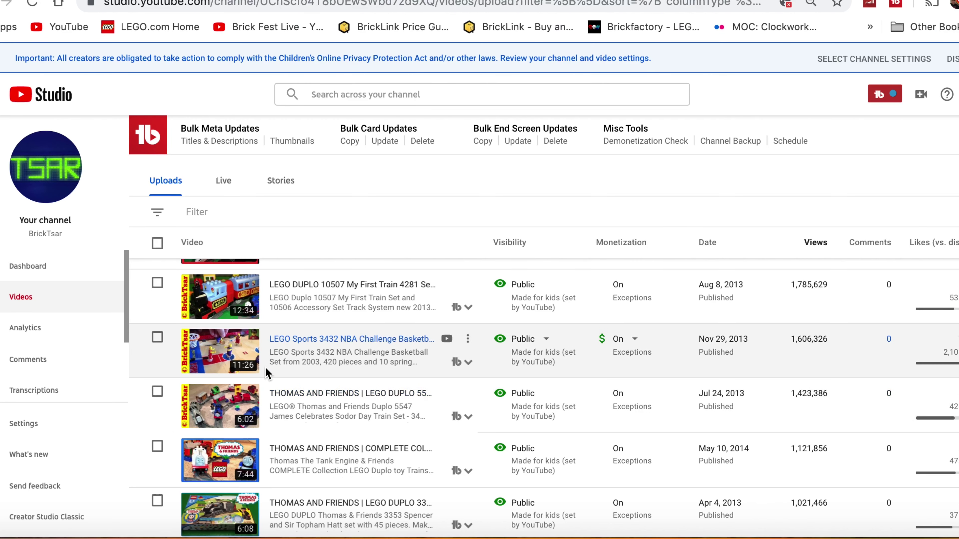
scroll(268, 372, up, 2)
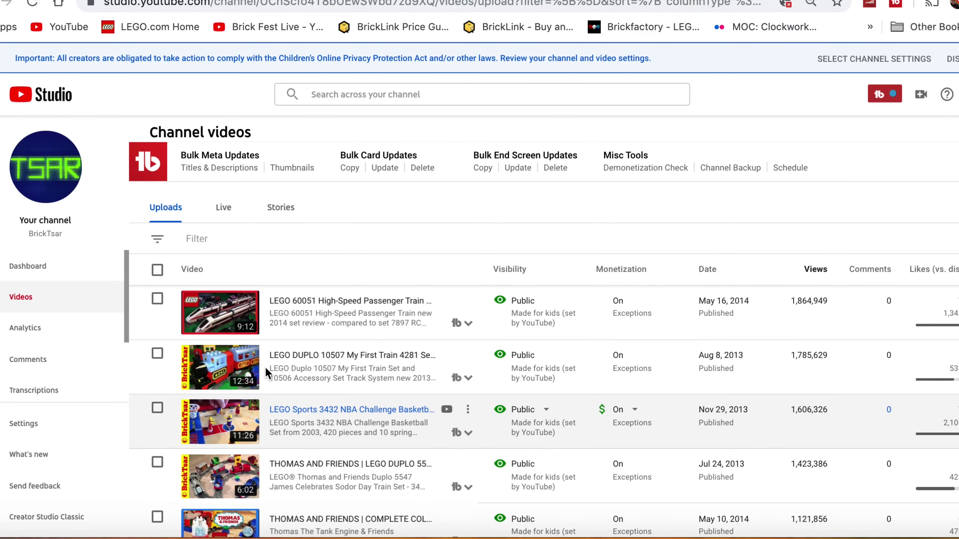
Step: Compare made-for-kids labels and comment counts further down the views-sorted list, ending back at the most-viewed video
scroll(266, 373, down, 20)
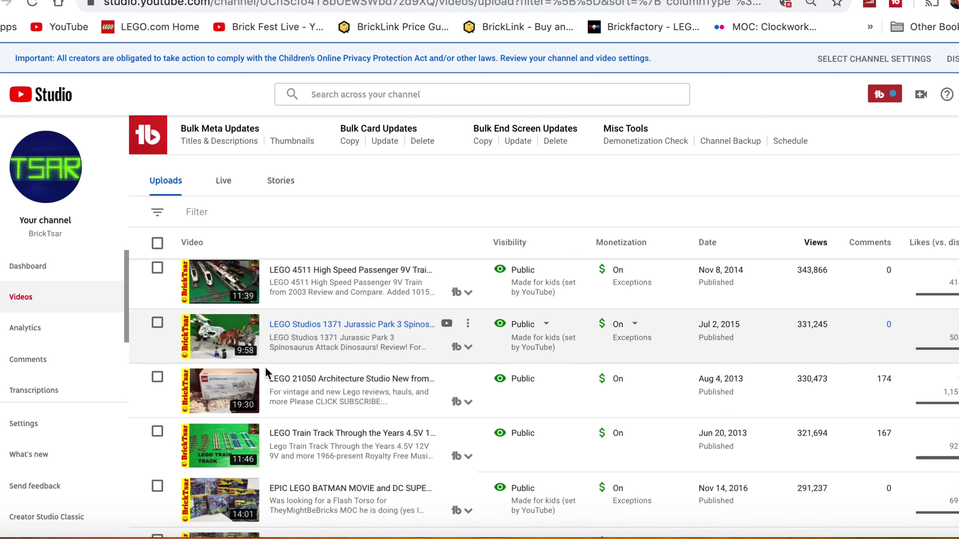
scroll(267, 373, down, 3)
scroll(266, 369, down, 4)
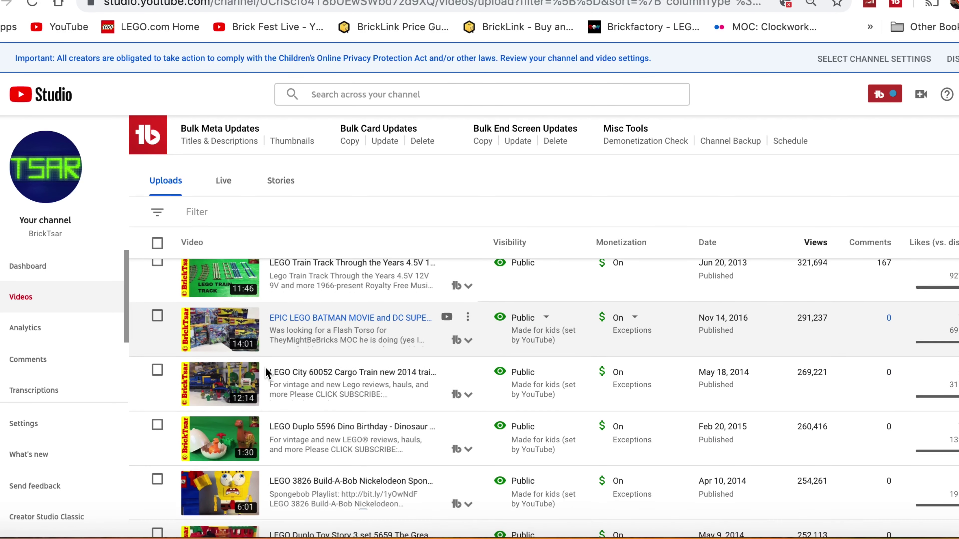
scroll(265, 366, down, 3)
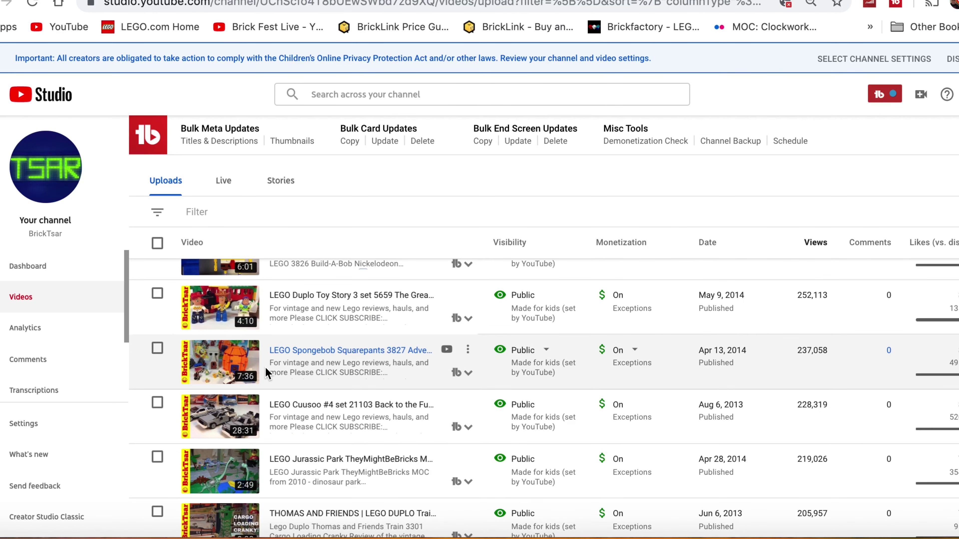
scroll(264, 366, up, 16)
scroll(267, 373, up, 14)
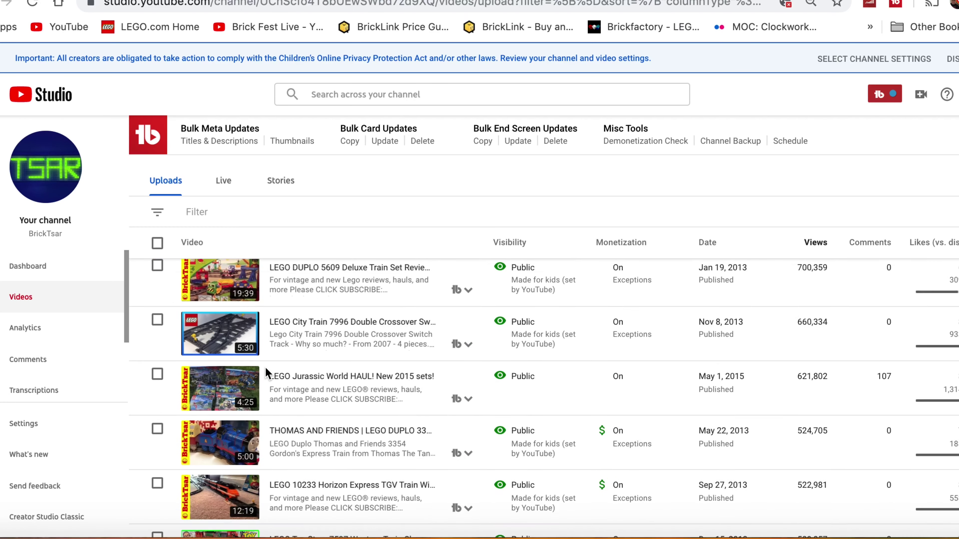
scroll(267, 373, up, 7)
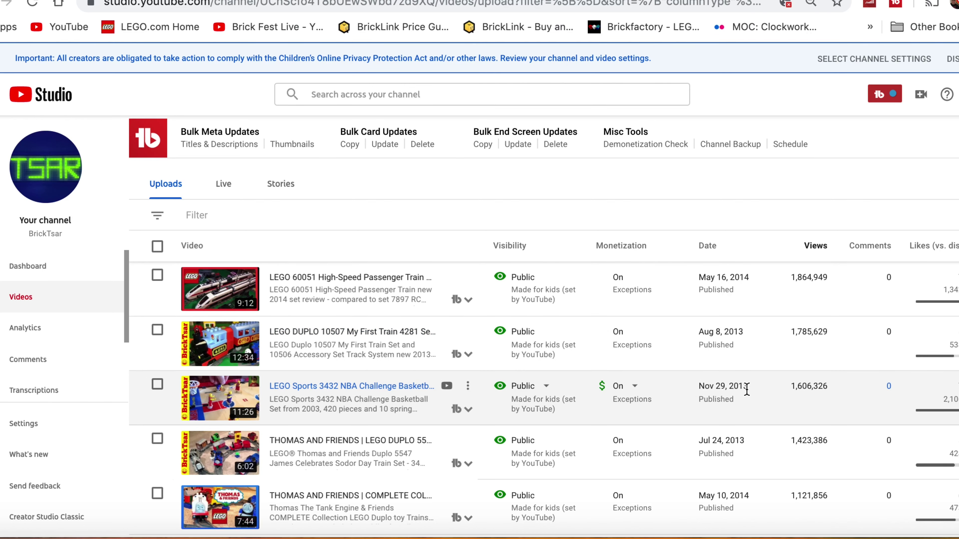
Step: Examine the visibility note about disabled comments and personalized ads on made-for-kids videos such as the EPIC LEGO BATMAN MOVIE upload
scroll(746, 388, down, 20)
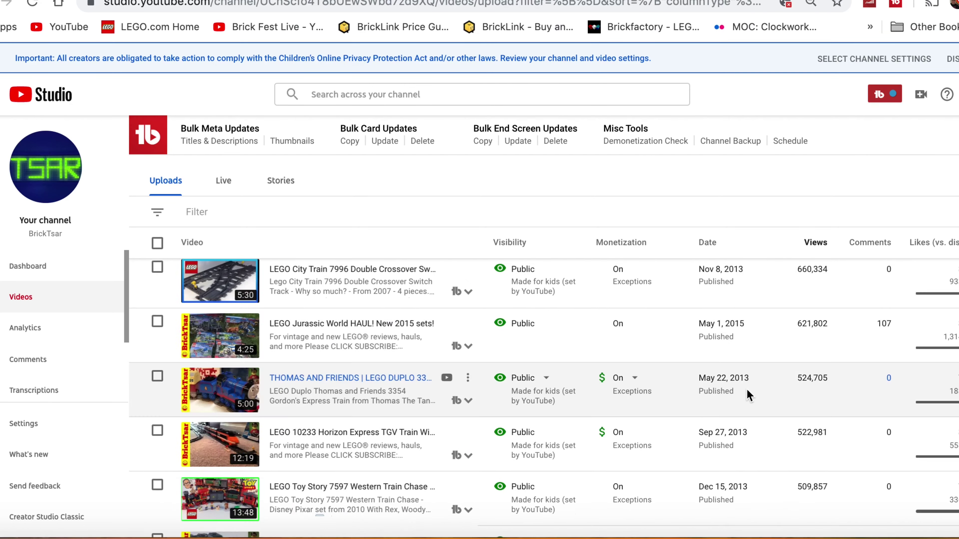
scroll(747, 391, down, 2)
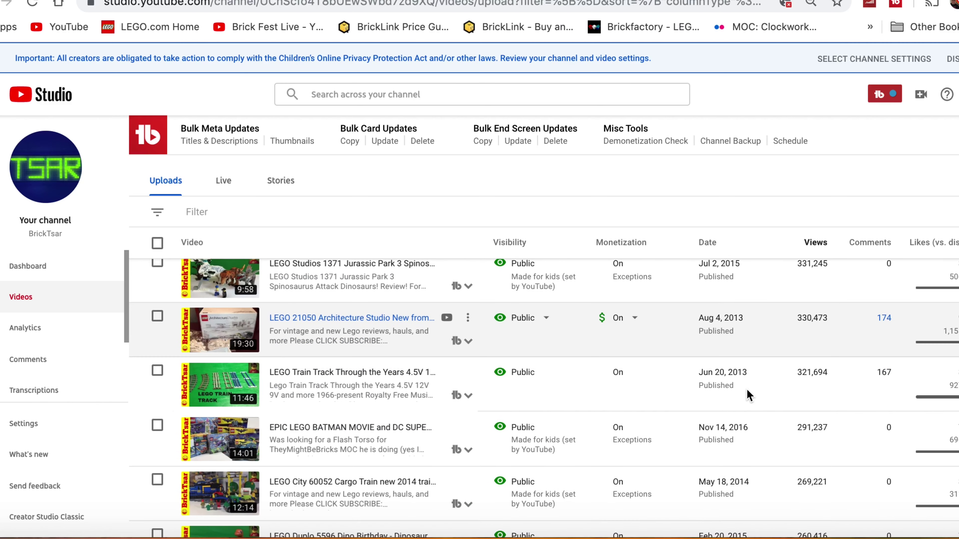
scroll(593, 439, down, 1)
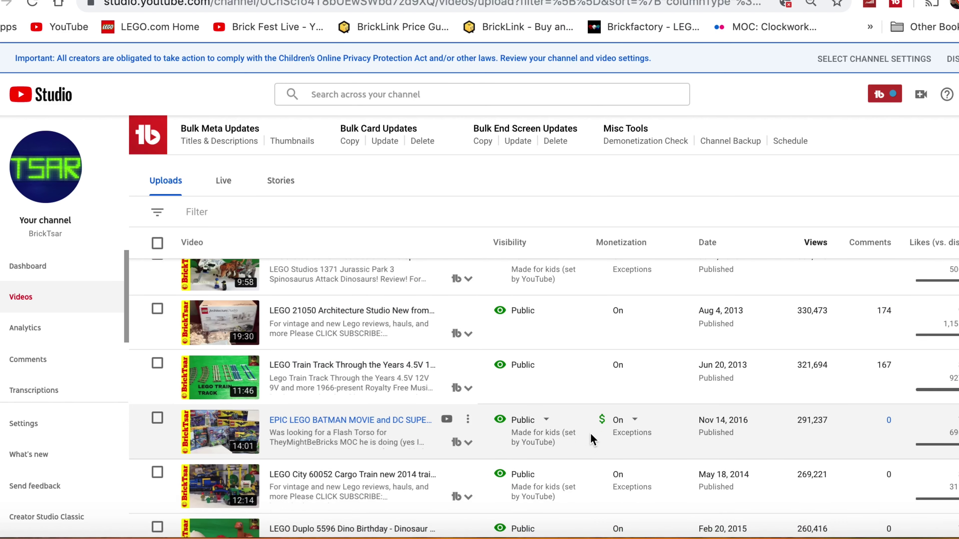
mouse_move(552, 385)
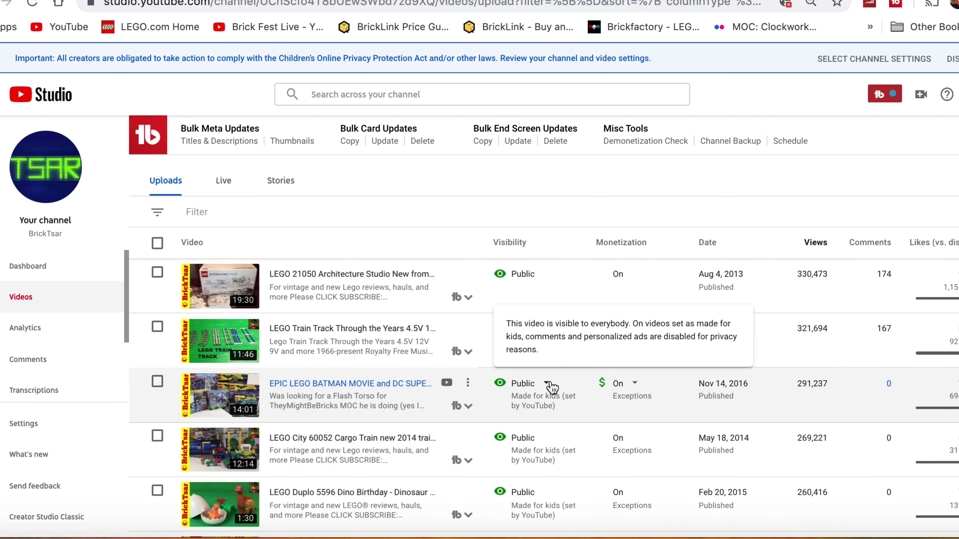
scroll(552, 385, up, 5)
scroll(552, 386, down, 5)
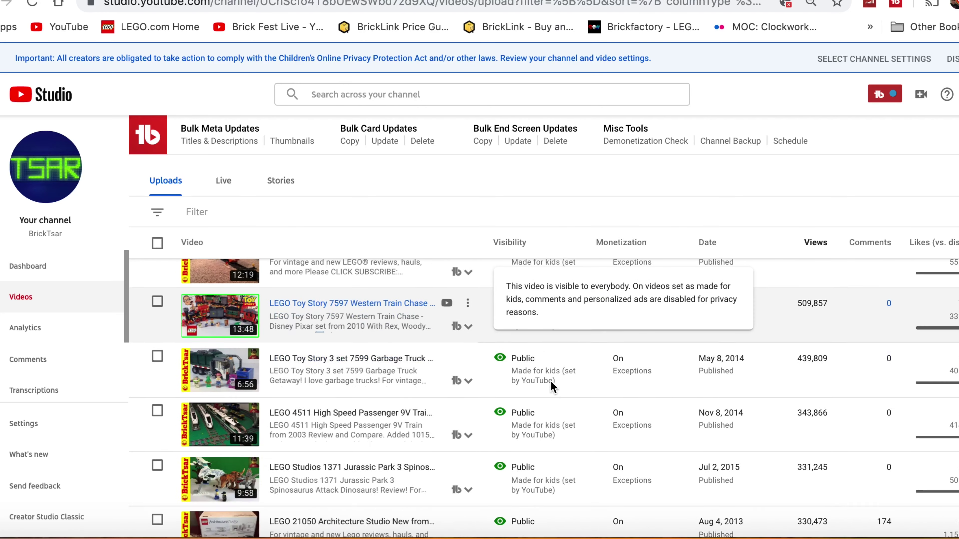
scroll(551, 381, down, 3)
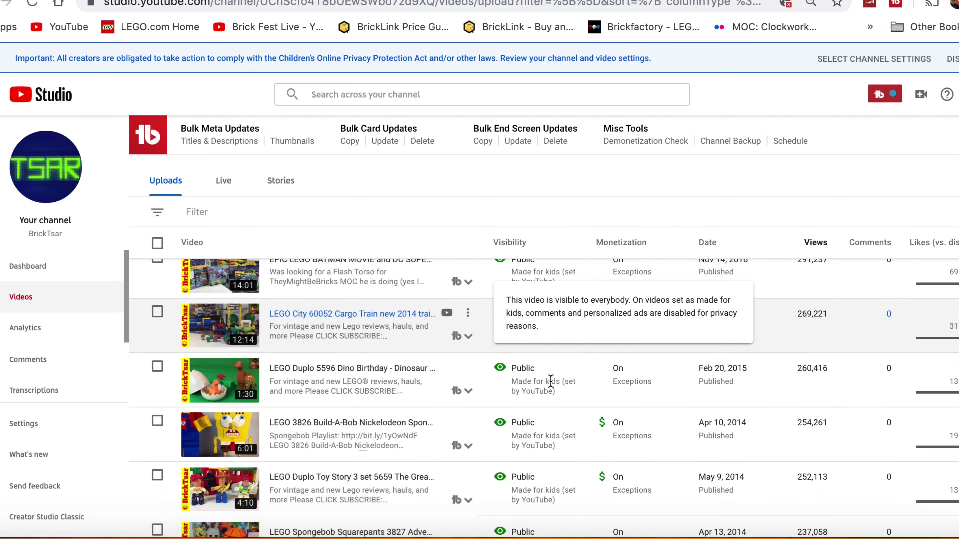
scroll(551, 382, down, 2)
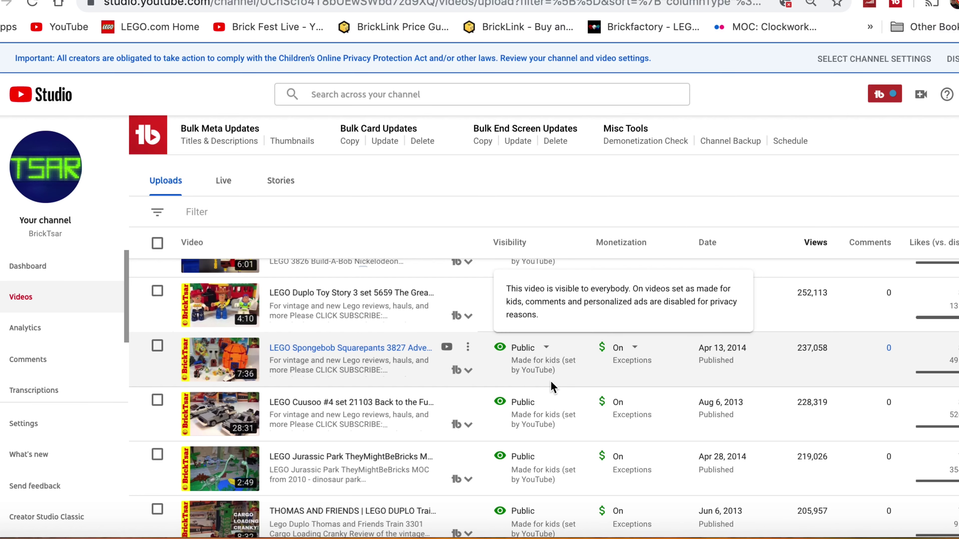
Step: Go to the next page of the views-sorted uploads and check the made-for-kids labels on its videos
scroll(551, 382, down, 4)
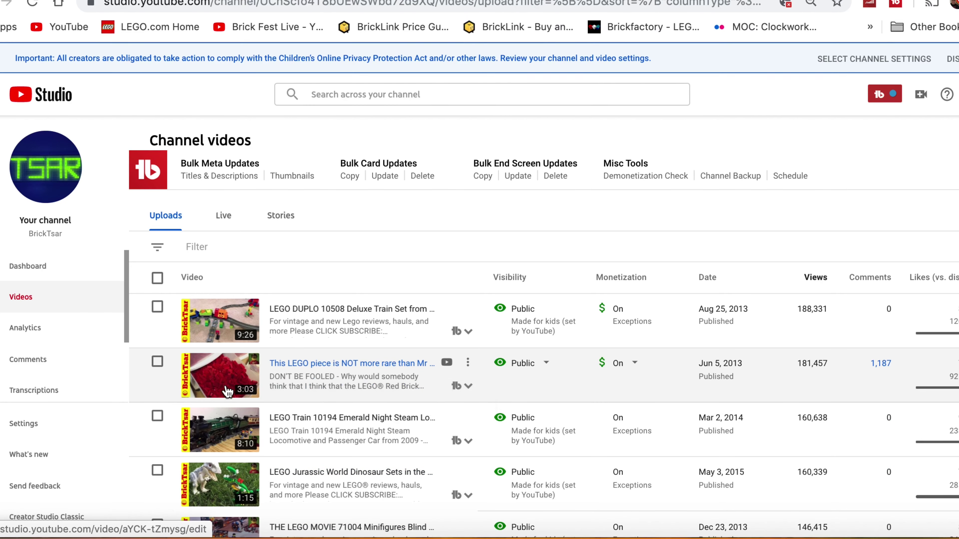
scroll(340, 482, down, 3)
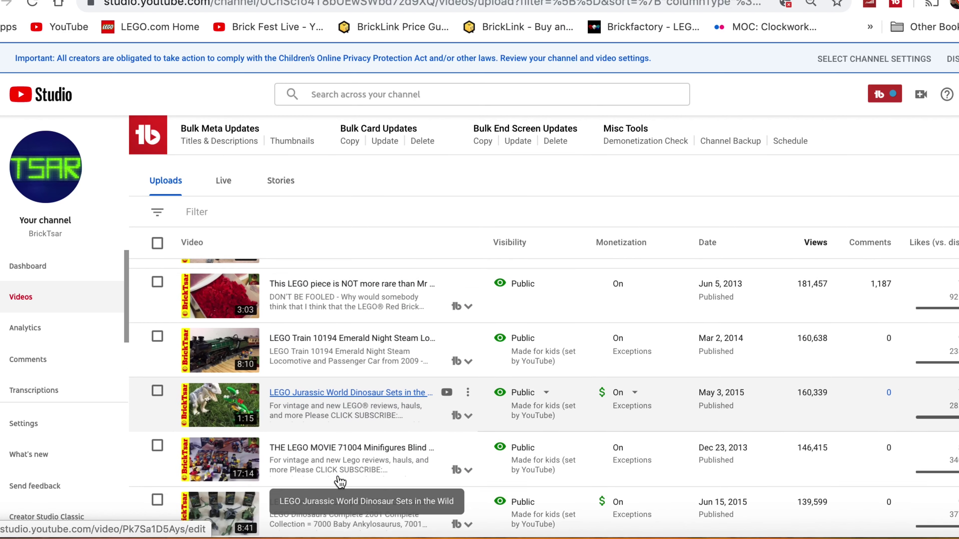
scroll(339, 479, down, 7)
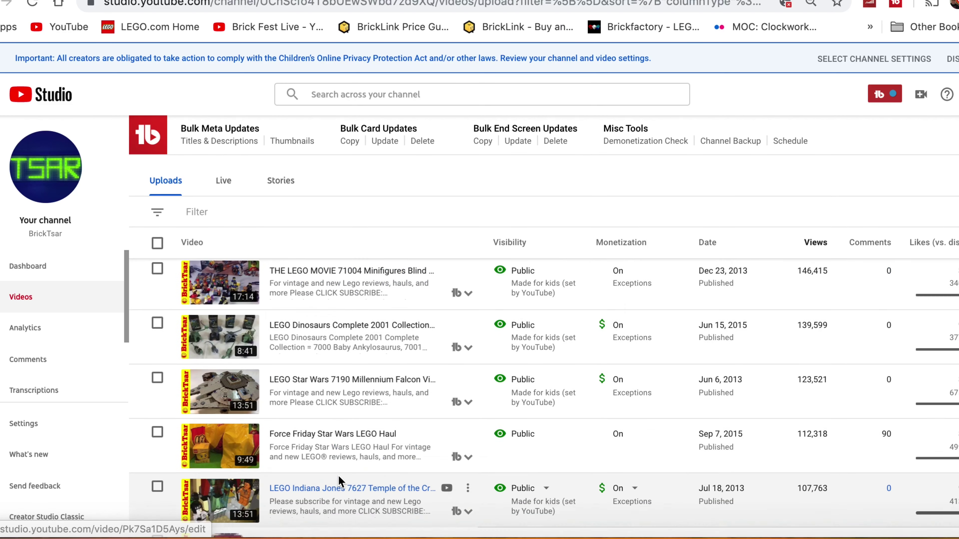
Step: Read the monetization exceptions note on the Thomas & Friends Track Master Accidents video, and continue through the views-sorted uploads to the next page
scroll(338, 477, down, 5)
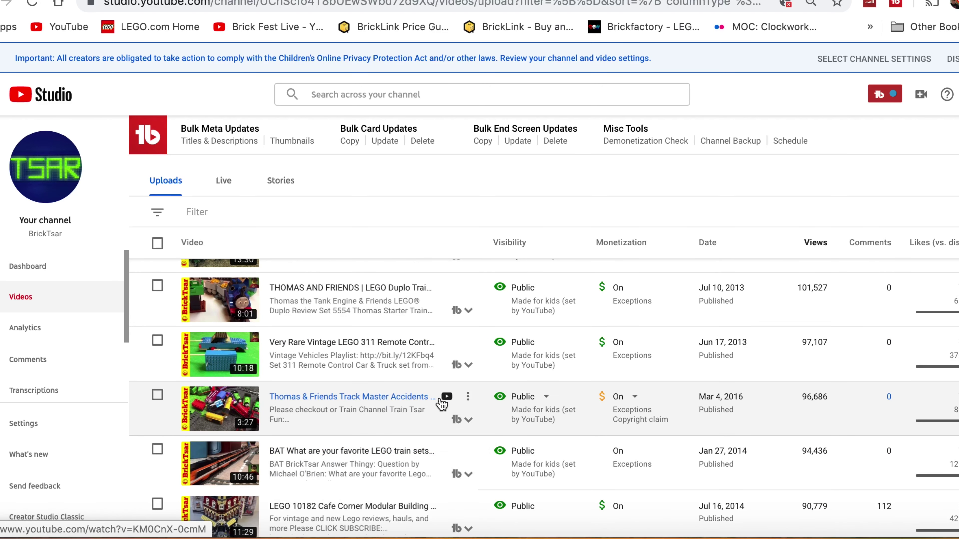
mouse_move(637, 408)
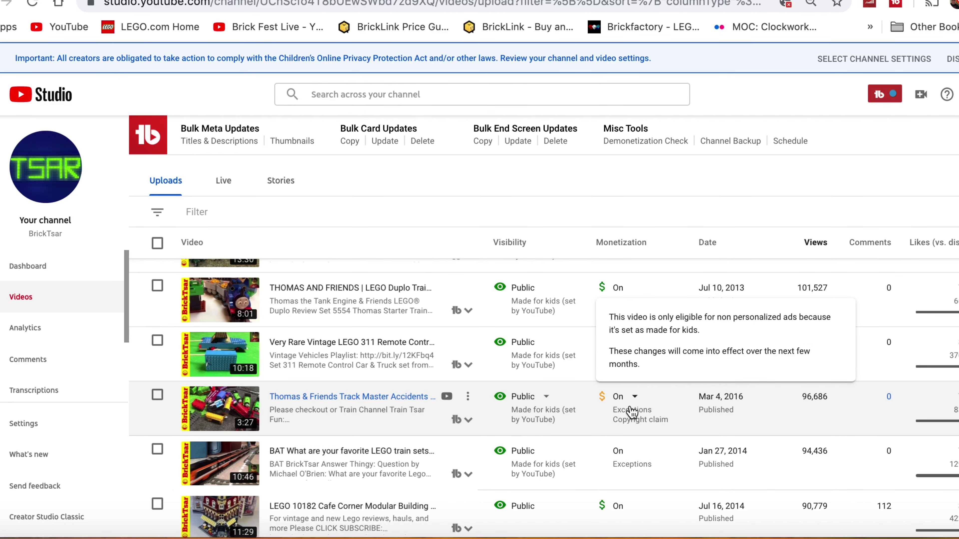
scroll(633, 412, down, 7)
scroll(632, 412, down, 5)
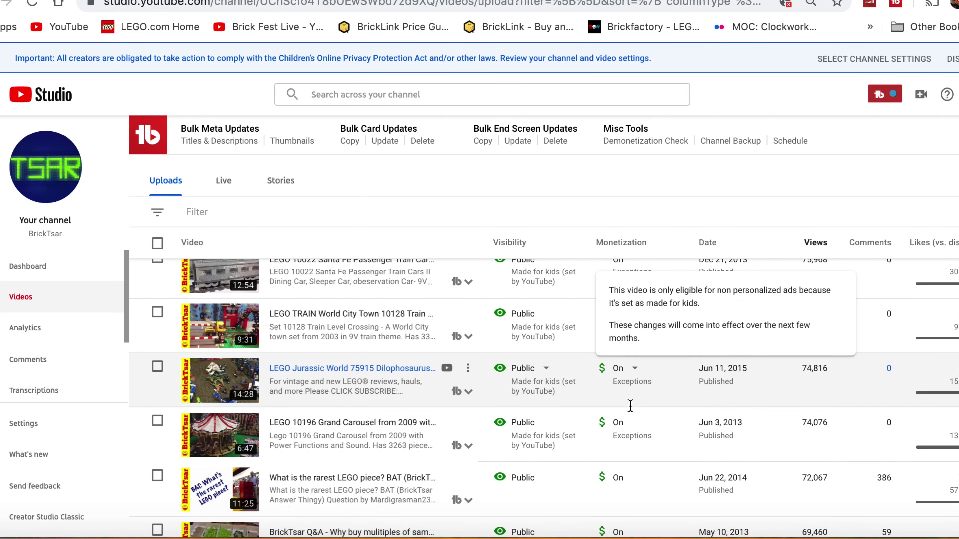
scroll(630, 406, down, 5)
scroll(630, 406, down, 3)
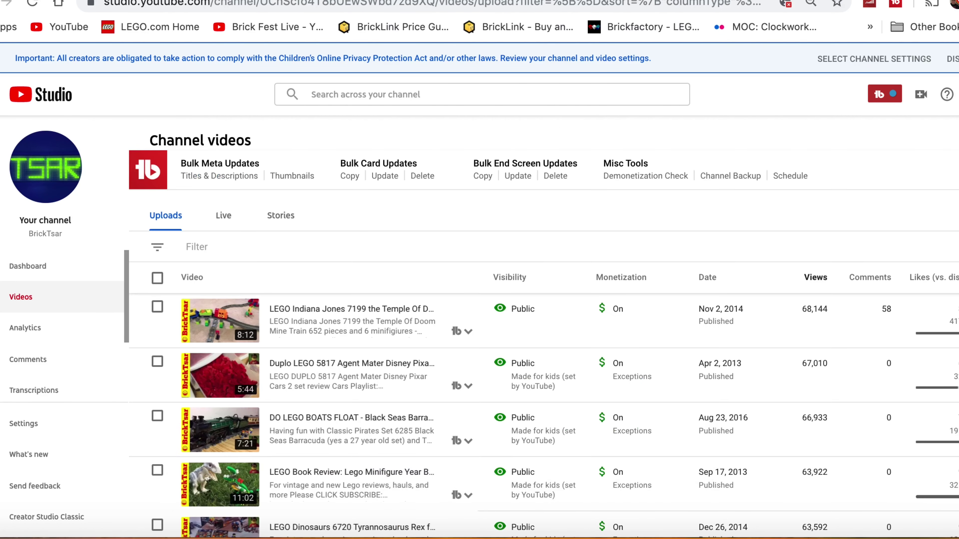
Step: Compare the made-for-kids labels and comment counts on this page of uploads, from LEGO Indiana Jones 7199 to TOP 15 STUPID LEGO EBAY LISTINGS
scroll(543, 412, down, 8)
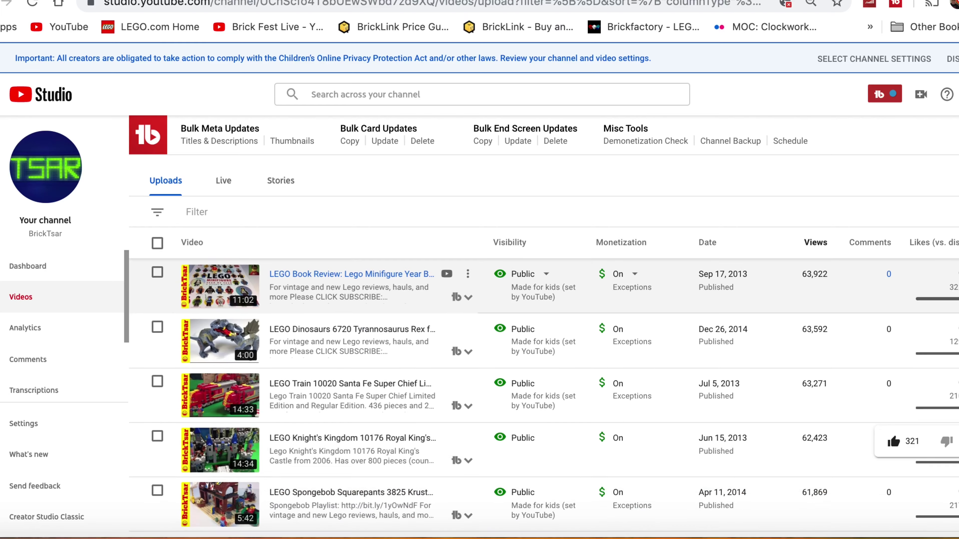
scroll(921, 415, down, 2)
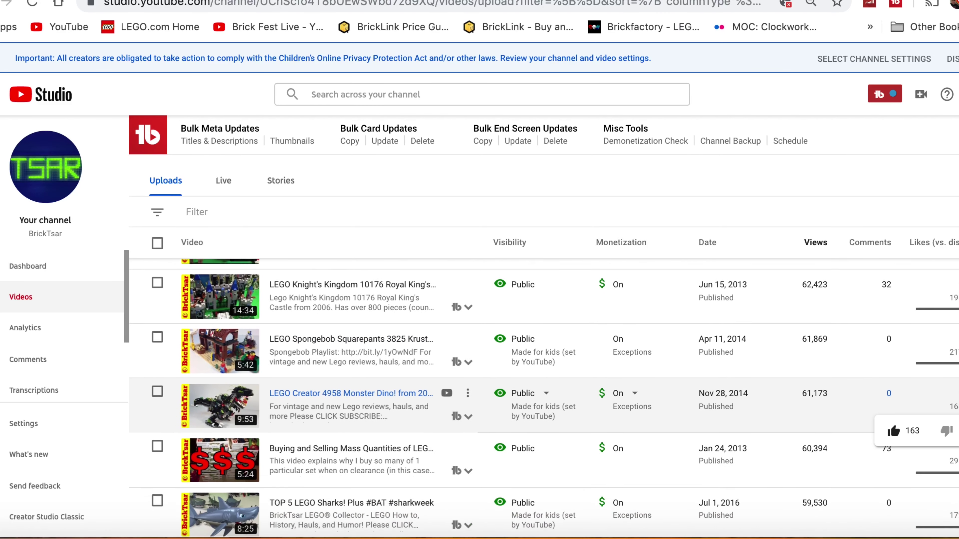
scroll(906, 423, down, 3)
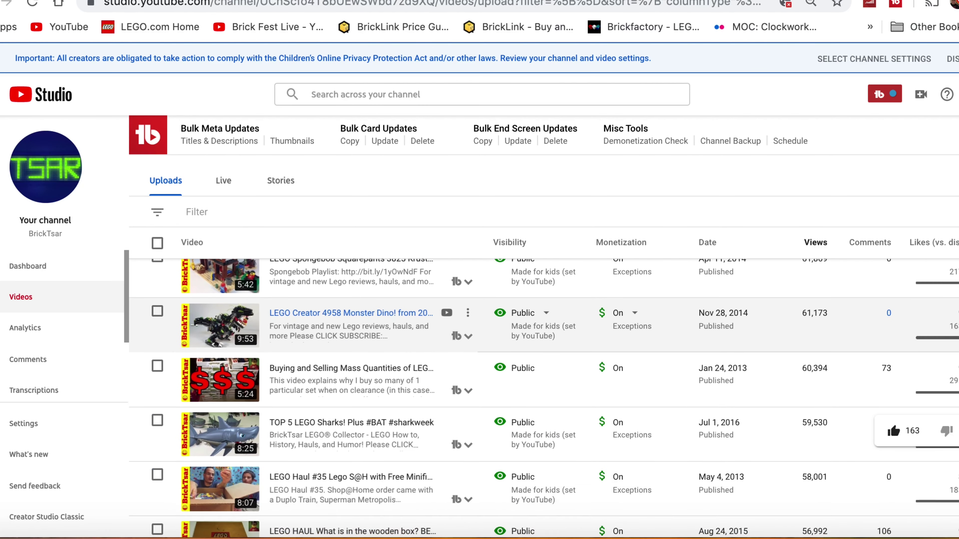
scroll(914, 483, down, 1)
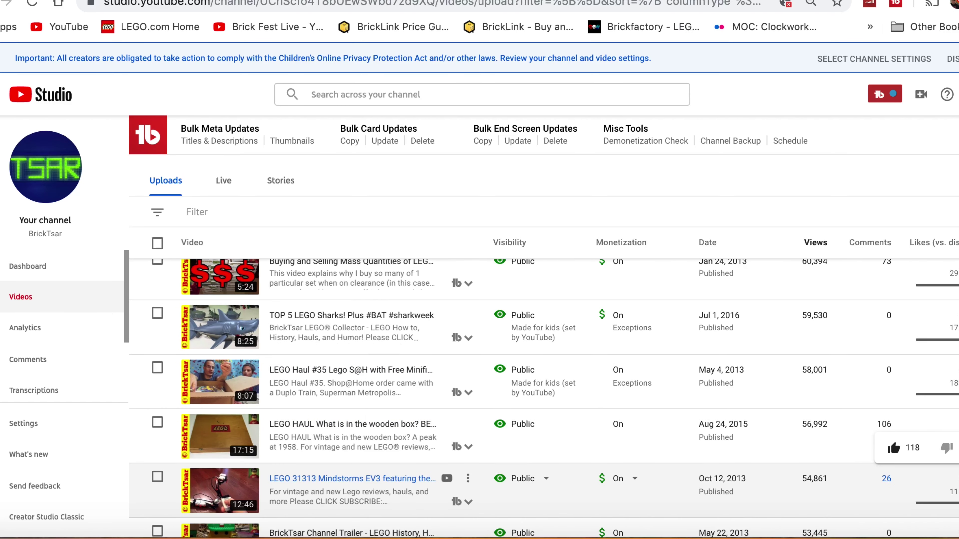
scroll(914, 453, down, 4)
scroll(914, 434, up, 3)
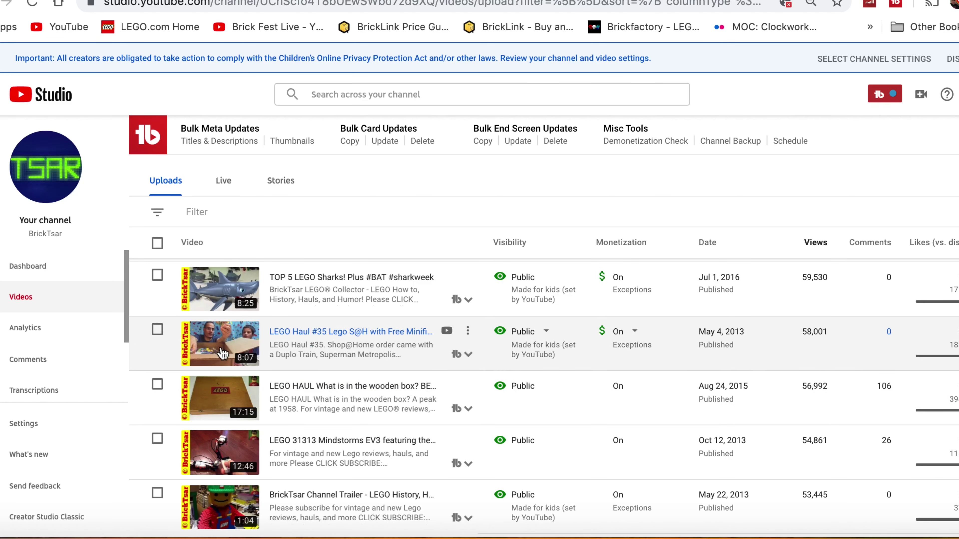
scroll(439, 367, down, 4)
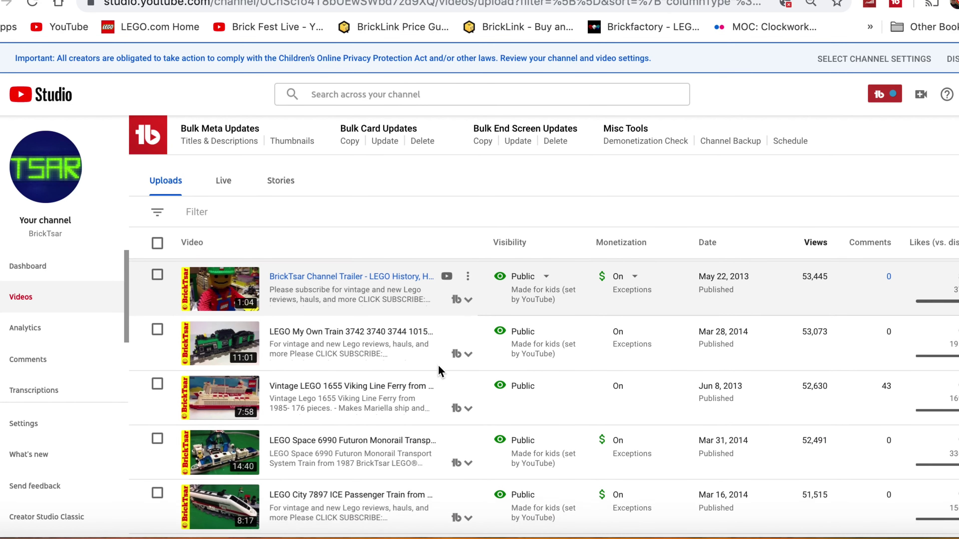
scroll(438, 365, down, 8)
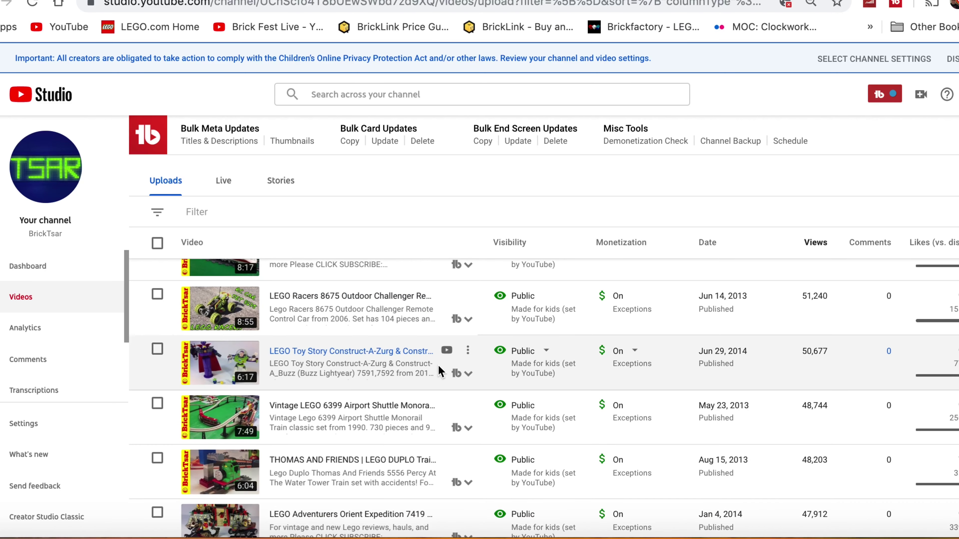
scroll(438, 365, down, 5)
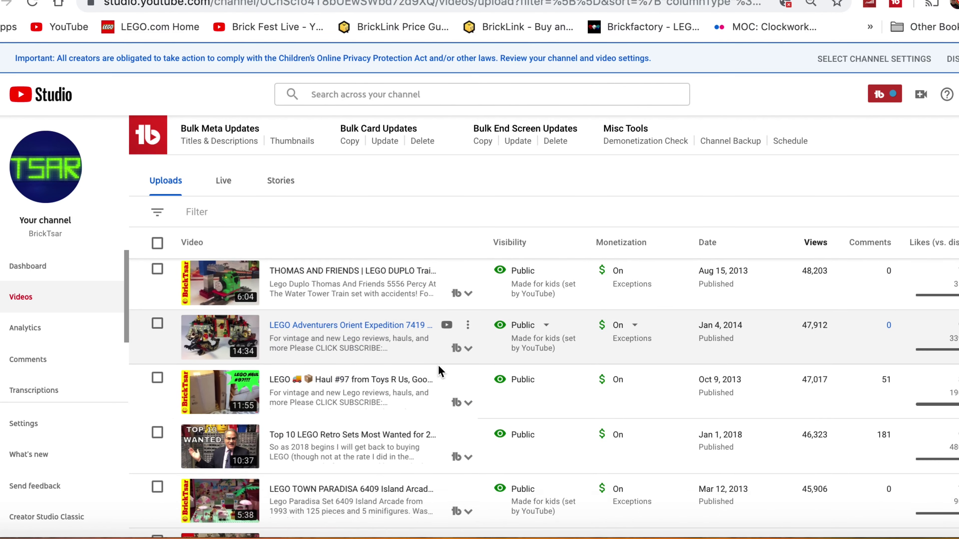
scroll(438, 365, down, 4)
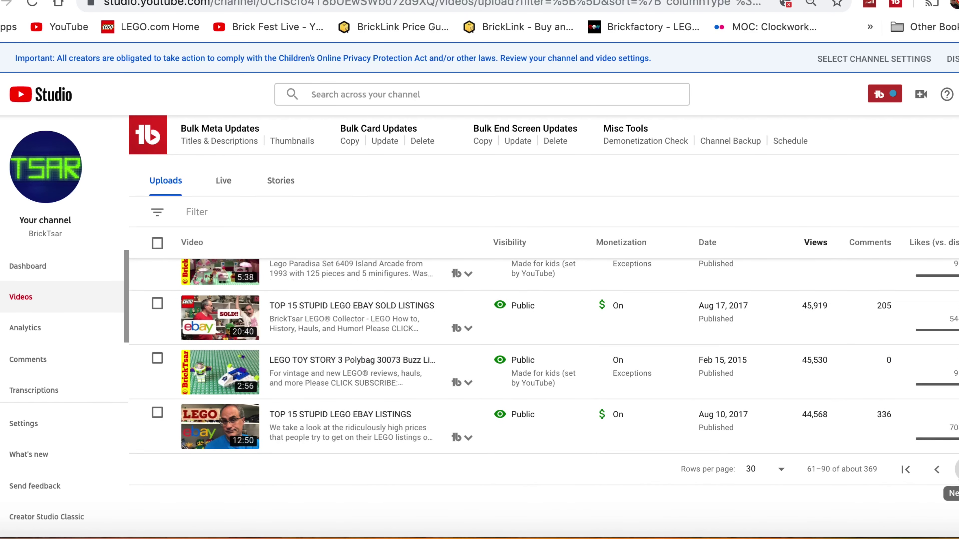
Step: Go to the next page of views-sorted uploads and check its made-for-kids labels, down to the Vintage LEGO 600 Police Patrol video
click(955, 469)
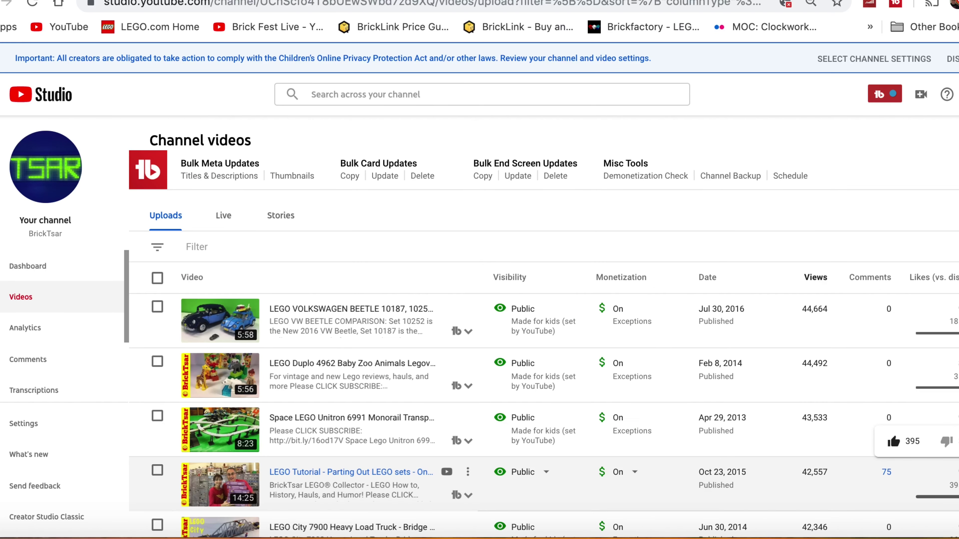
scroll(544, 331, down, 3)
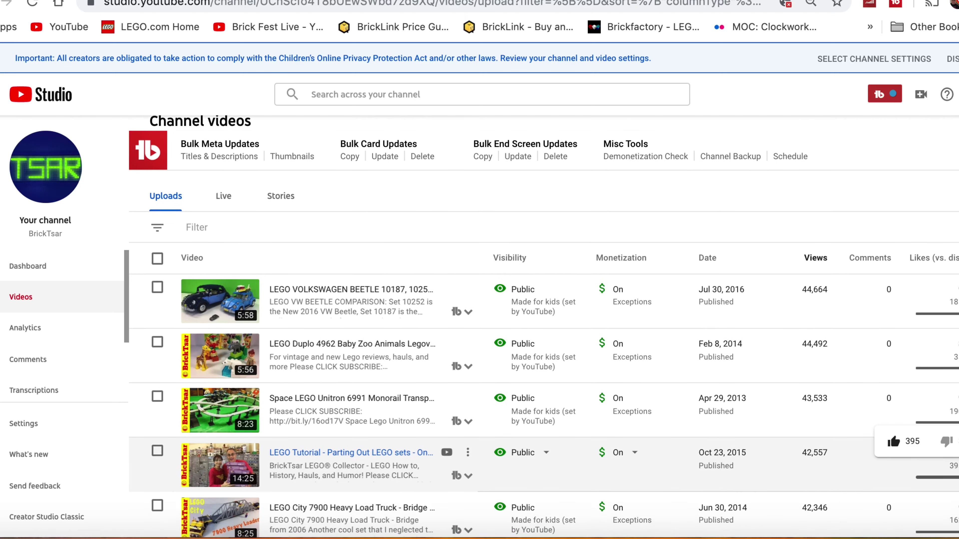
scroll(543, 398, down, 20)
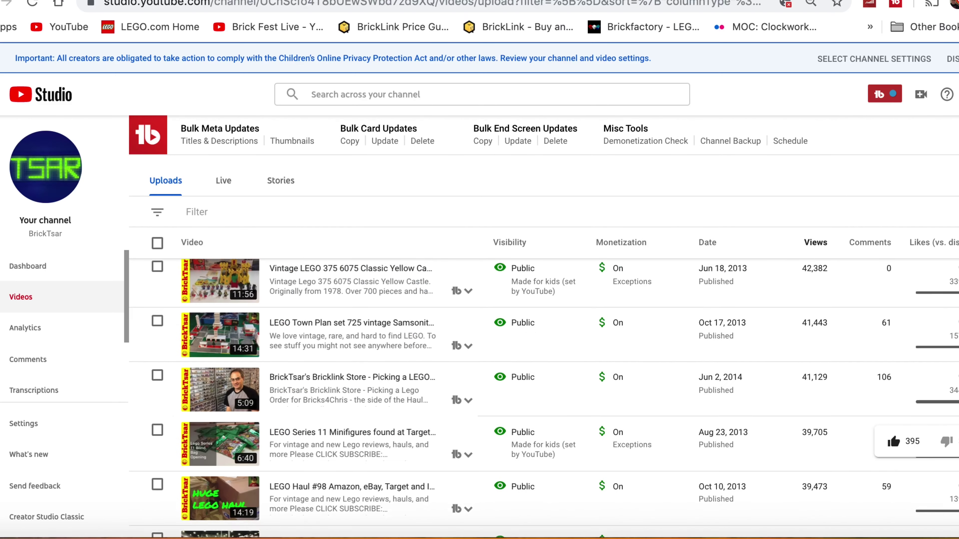
scroll(544, 398, down, 5)
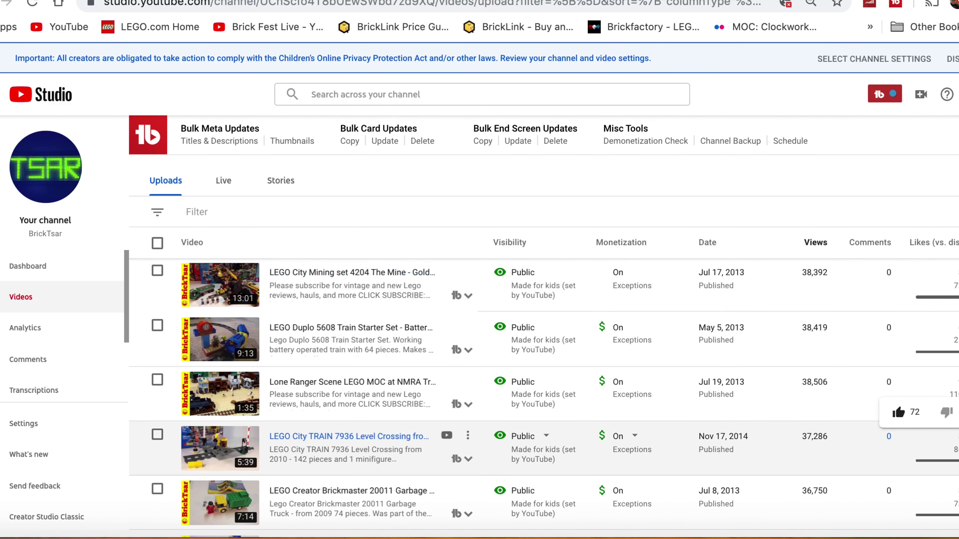
scroll(543, 398, down, 4)
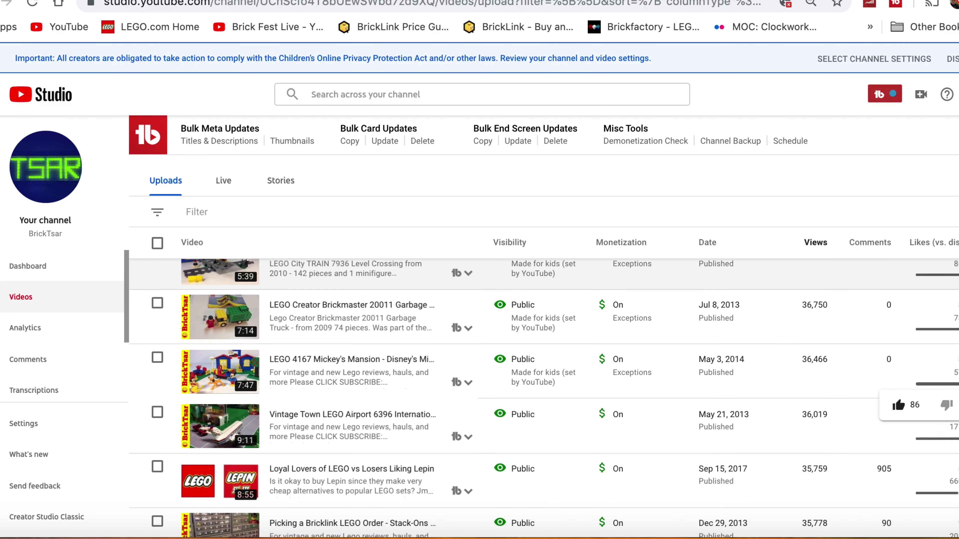
scroll(543, 398, down, 1)
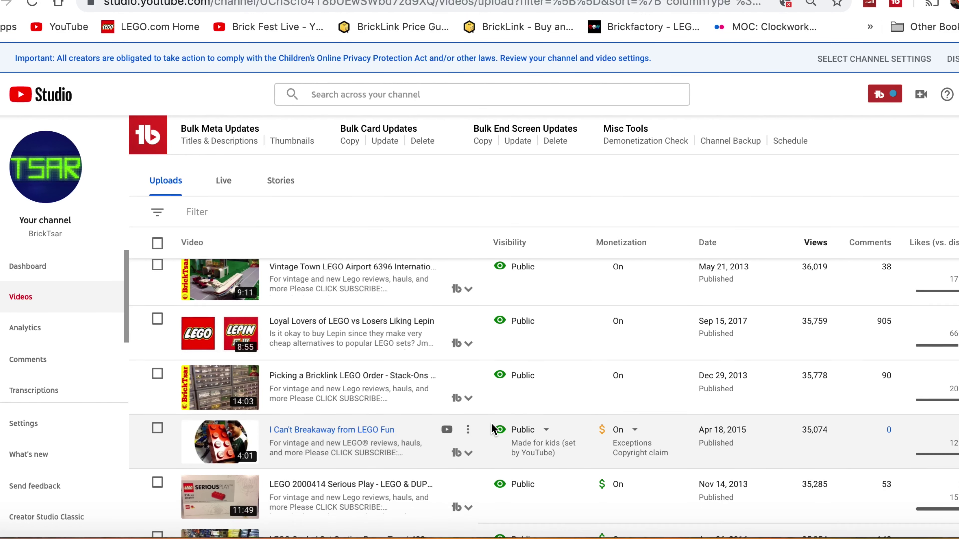
scroll(492, 429, down, 7)
scroll(492, 429, down, 3)
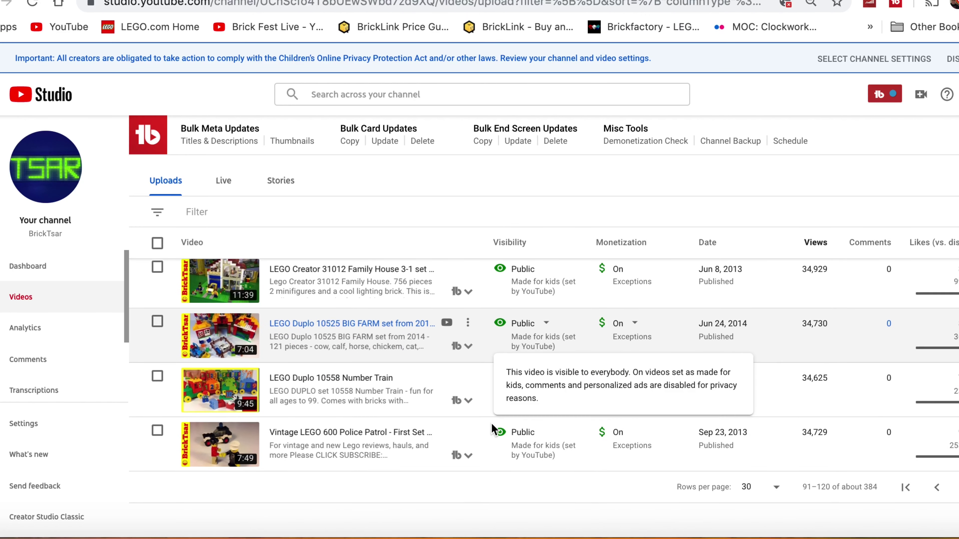
scroll(492, 430, up, 15)
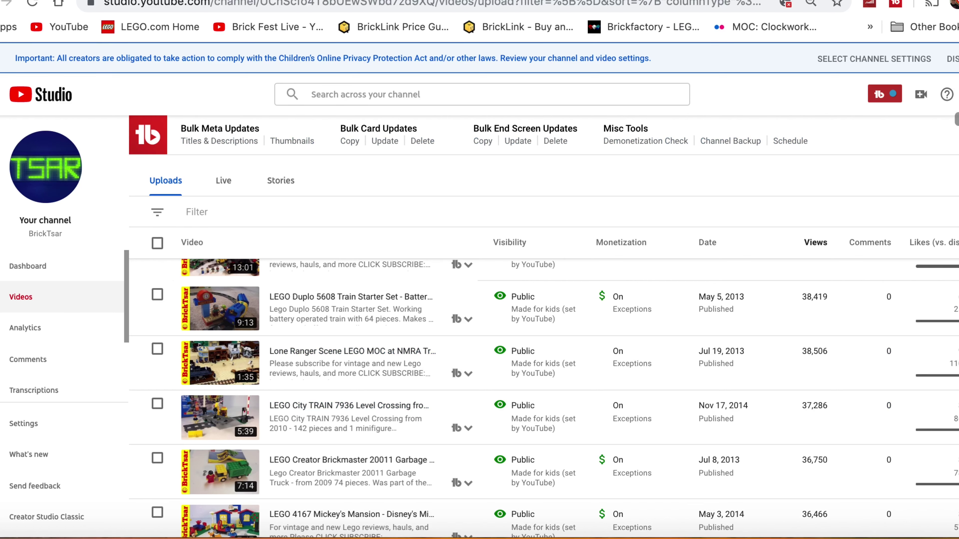
Step: Switch to the Train Tsar Fun channel account
click(957, 95)
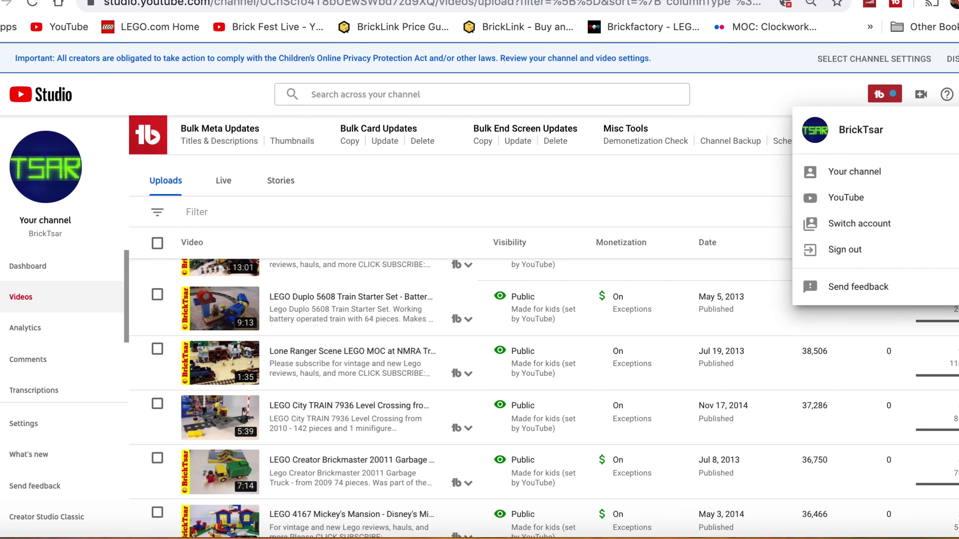
click(901, 230)
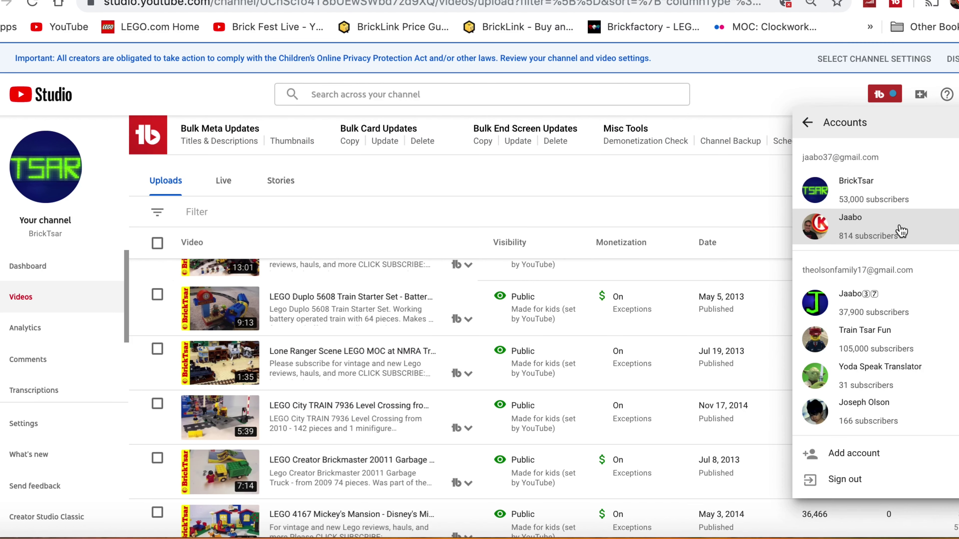
click(882, 346)
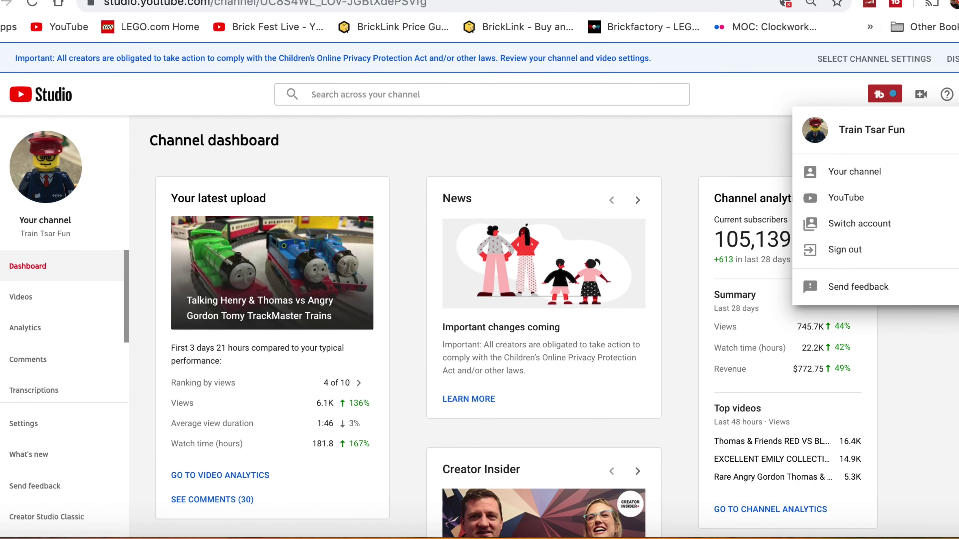
click(441, 128)
Step: Glance over the channel dashboard and open the Train Tsar Fun list of uploaded videos
scroll(440, 129, down, 2)
scroll(442, 132, down, 2)
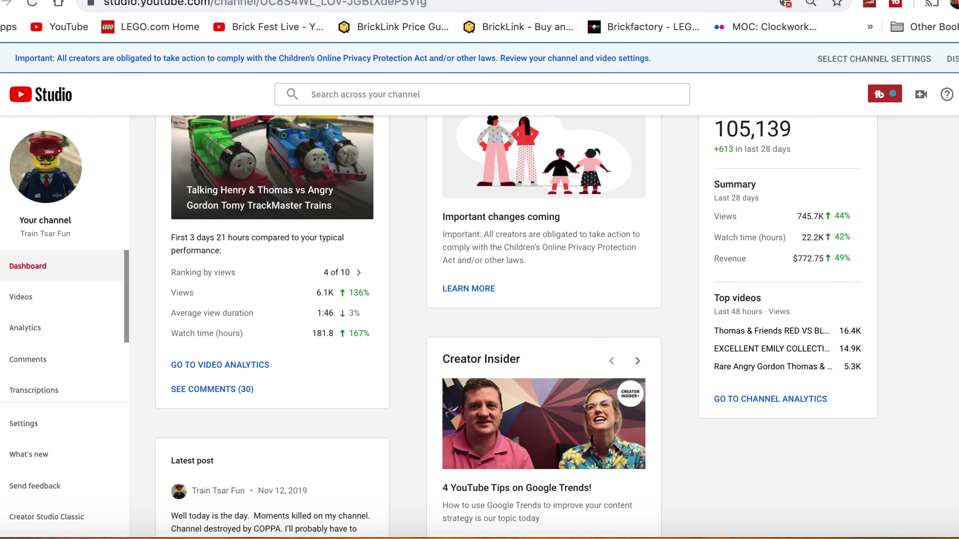
click(16, 307)
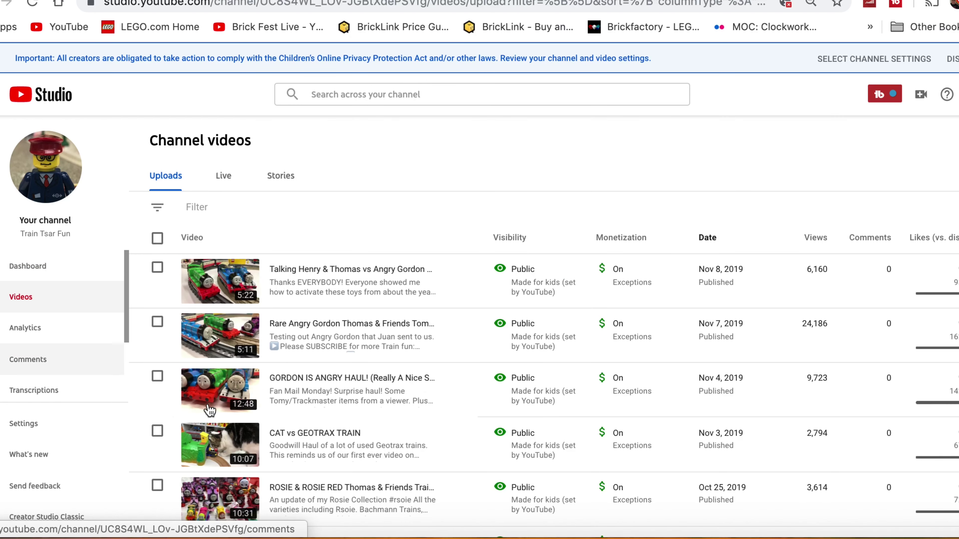
Step: Examine which of Train Tsar Fun's most recent uploads YouTube has set as made for kids, down to the end of the first page
scroll(210, 410, down, 2)
scroll(211, 410, down, 15)
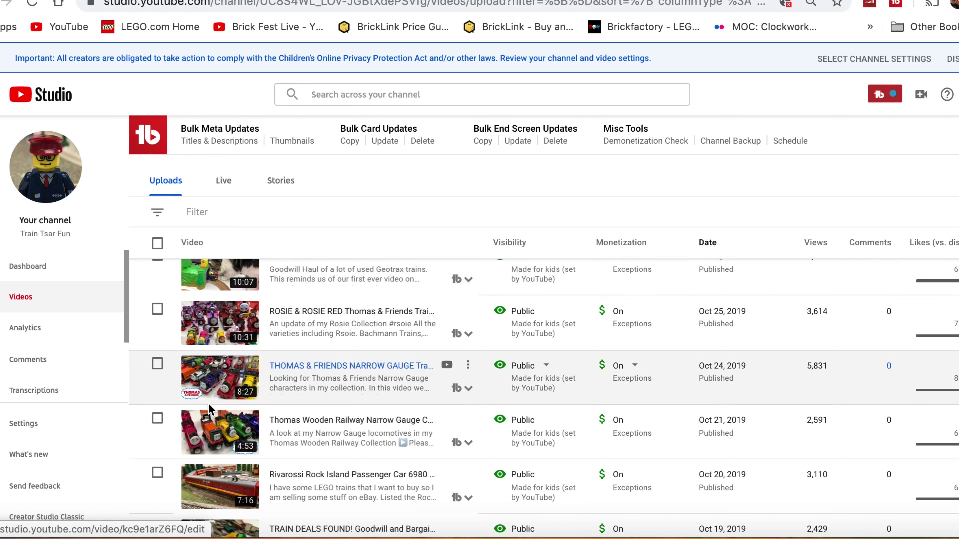
scroll(210, 410, down, 10)
scroll(210, 410, up, 3)
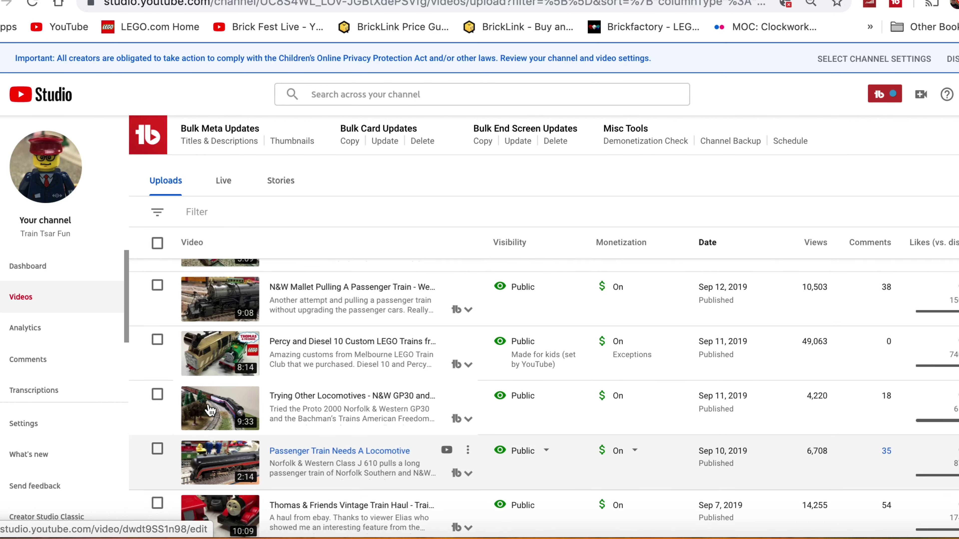
scroll(210, 410, down, 2)
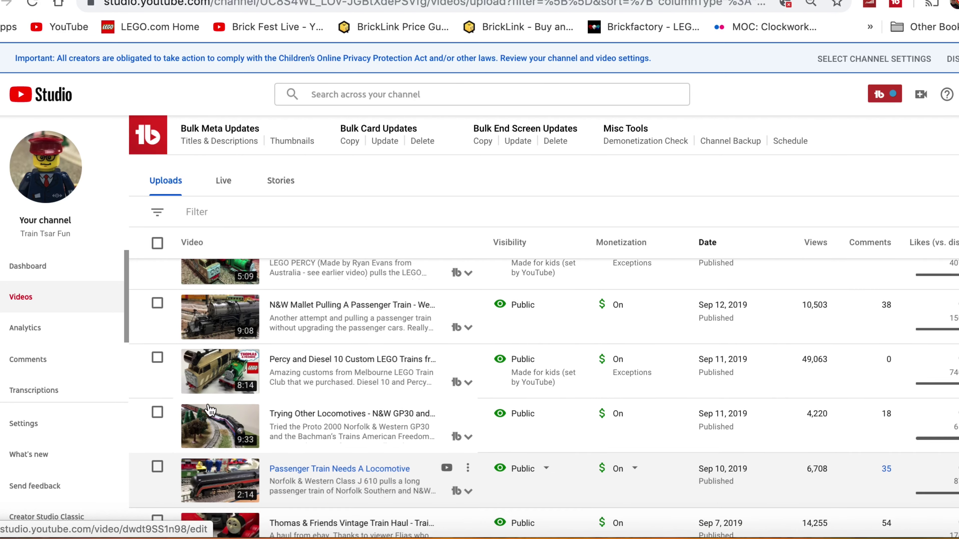
scroll(210, 410, down, 5)
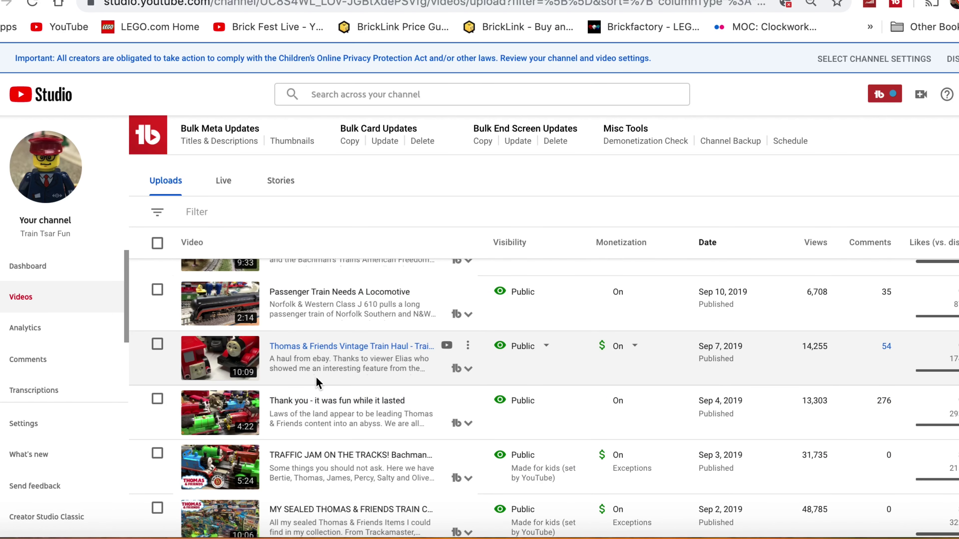
scroll(397, 387, down, 12)
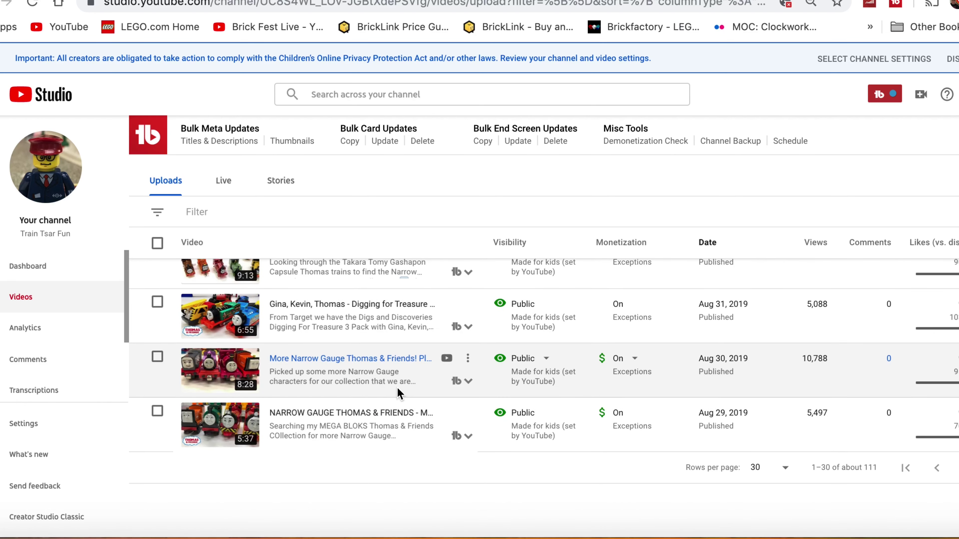
Step: Revisit the September 2019 uploads around "Thank you - it was fun while it lasted" and compare their comment counts and made-for-kids labels
scroll(397, 387, up, 3)
scroll(397, 387, up, 6)
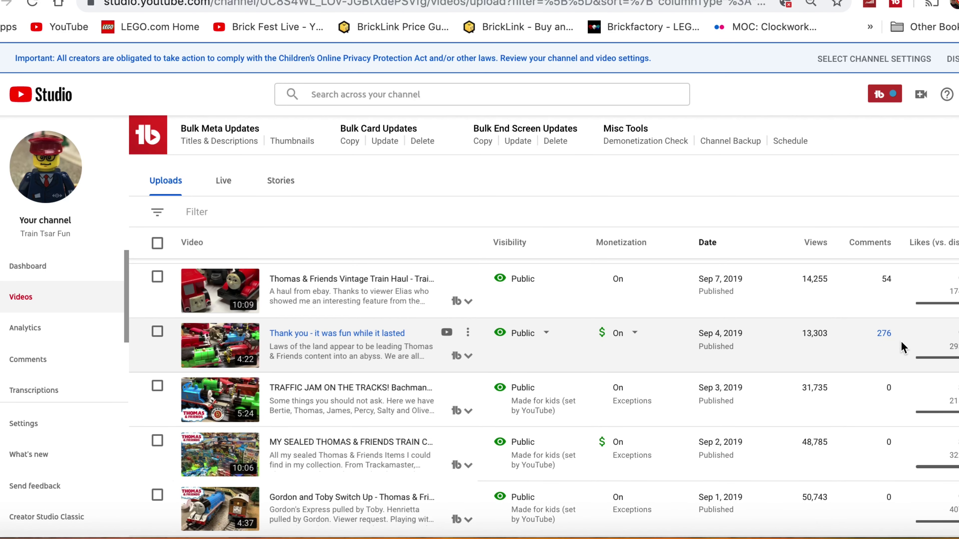
scroll(878, 334, up, 1)
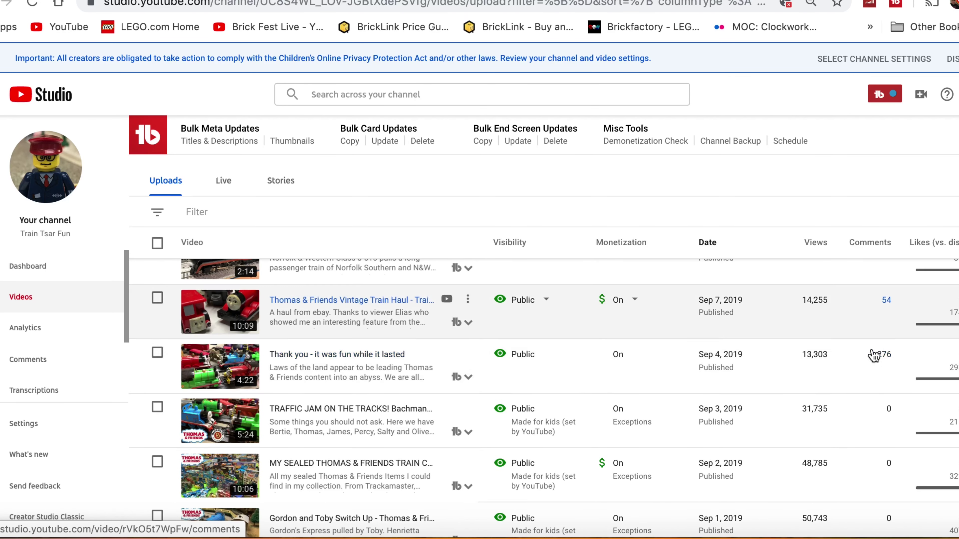
scroll(876, 328, up, 4)
scroll(877, 324, up, 1)
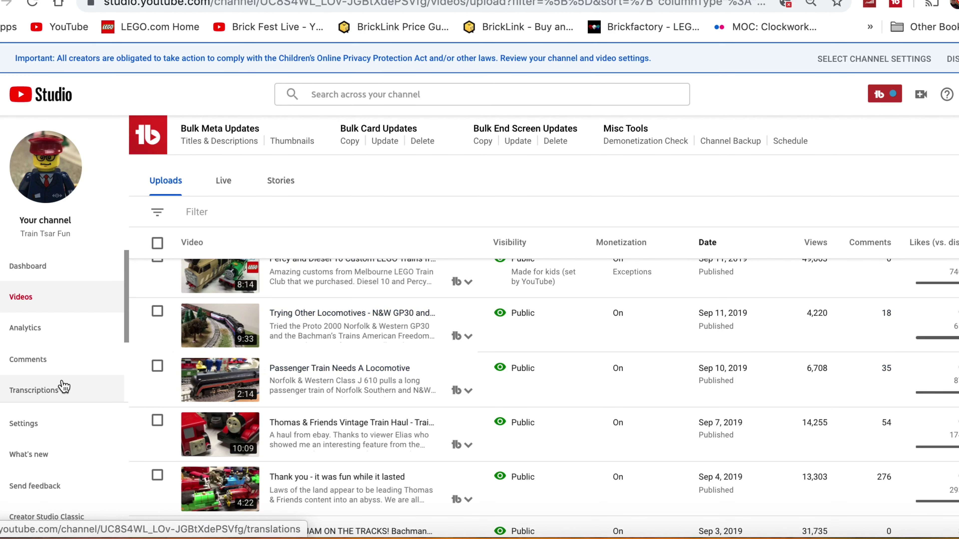
scroll(59, 385, down, 2)
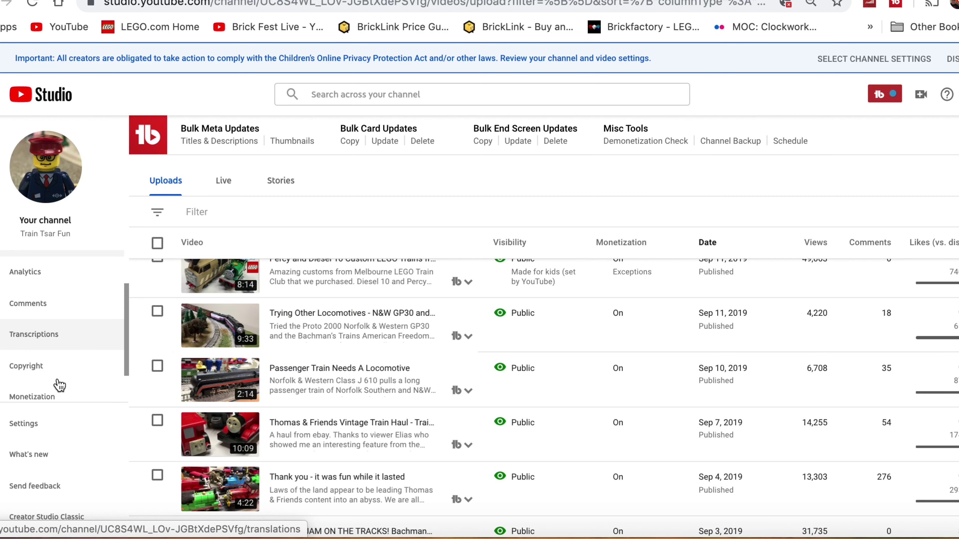
Step: Review the made-for-kids audience options in Train Tsar Fun's advanced channel settings, and close the settings without saving
click(33, 434)
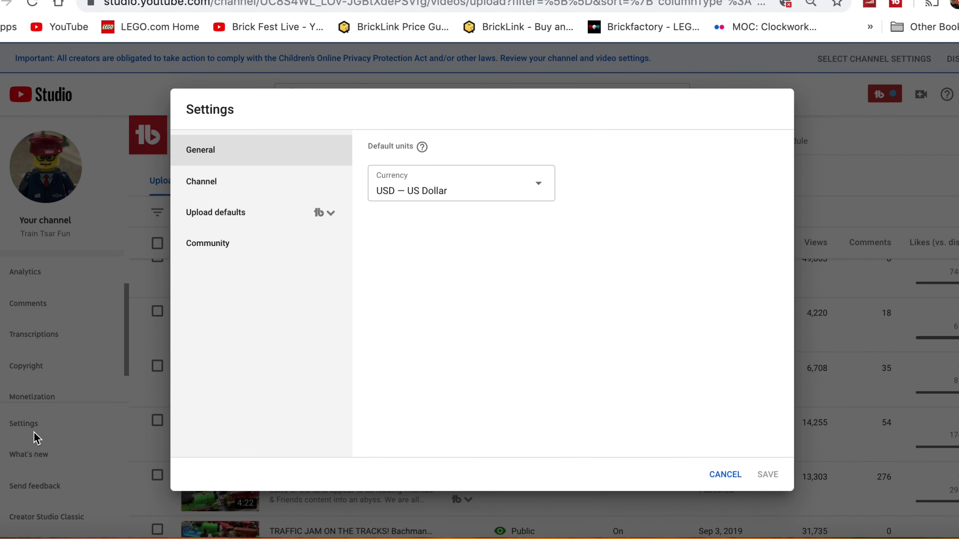
click(195, 191)
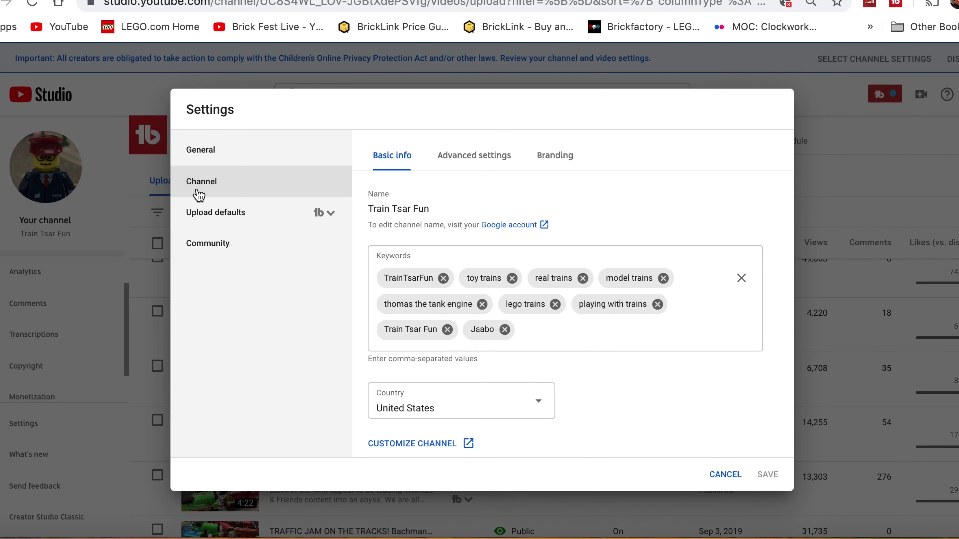
click(483, 163)
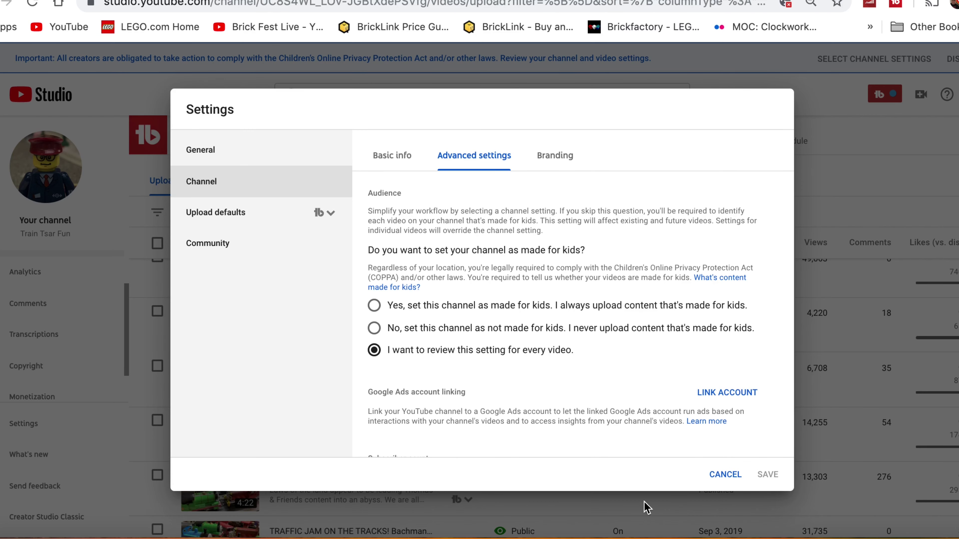
click(714, 482)
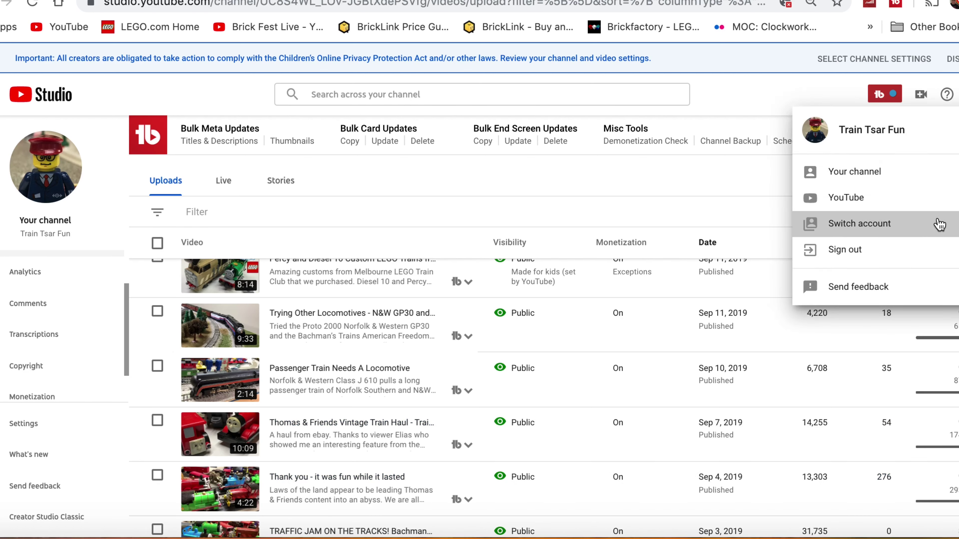
Step: Switch to the Jaabo37 channel account
click(939, 224)
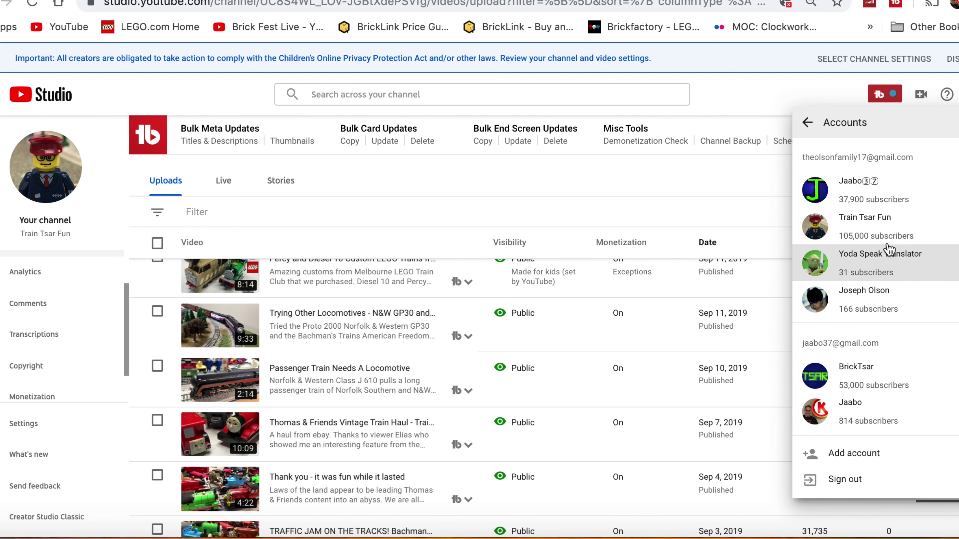
click(865, 194)
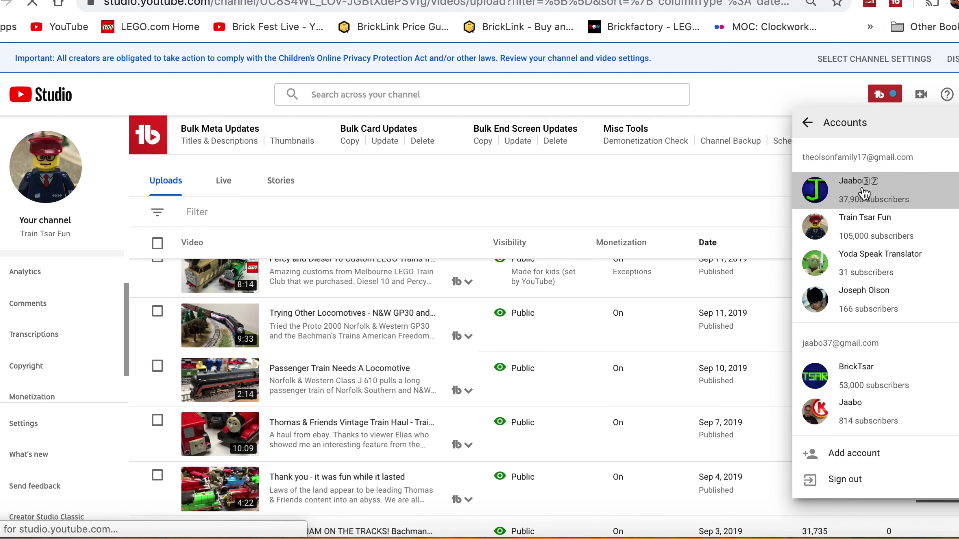